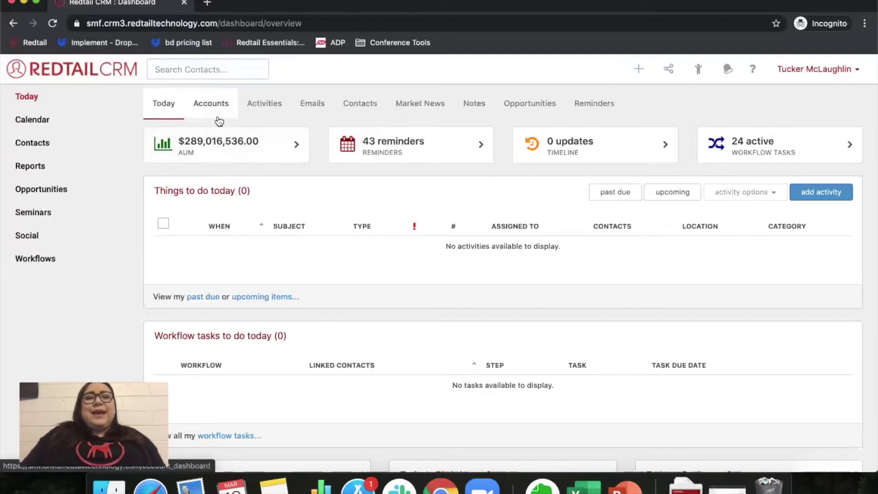
Open the accounts dashboard, view the report of open accounts, and return to the accounts dashboard.
left_click(223, 147)
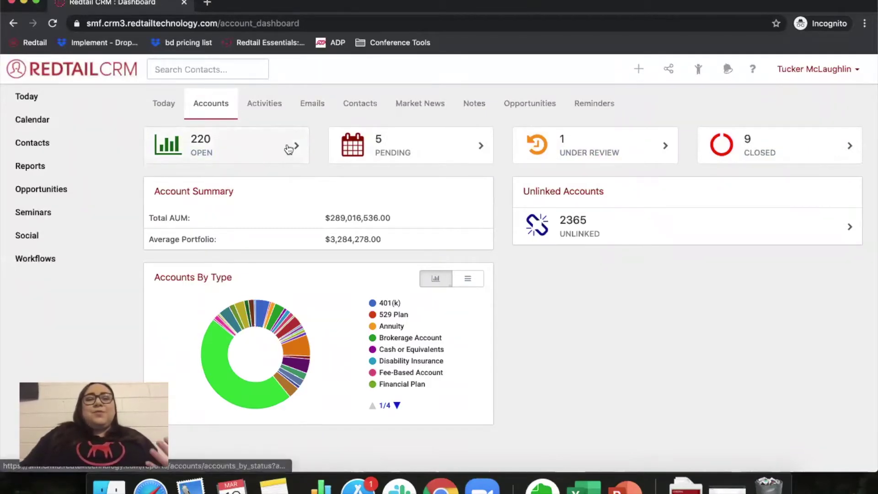
left_click(261, 151)
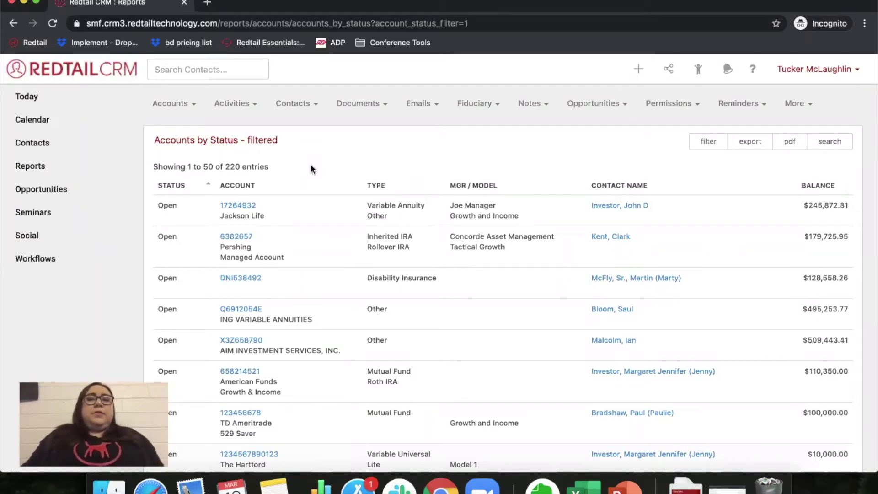
left_click(91, 103)
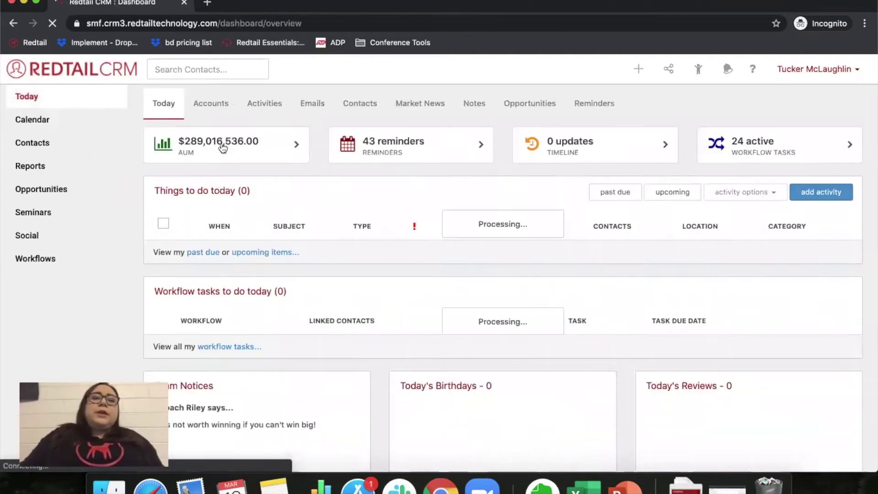
left_click(226, 153)
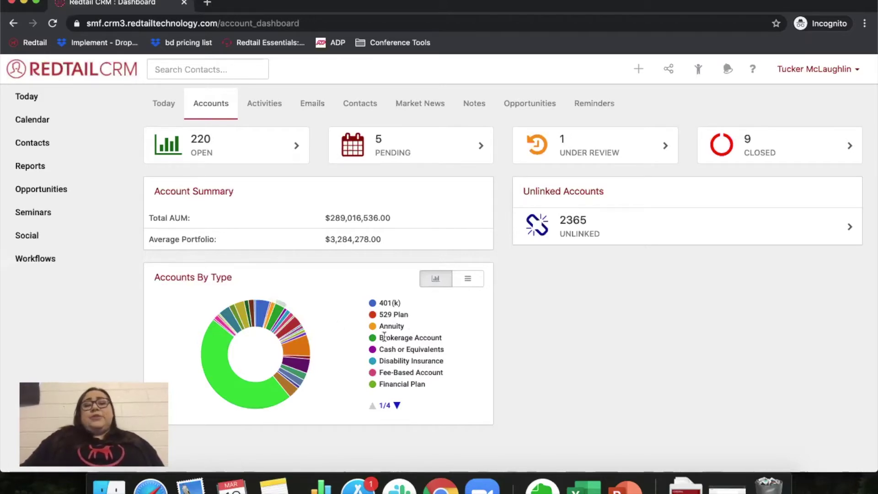
left_click(829, 71)
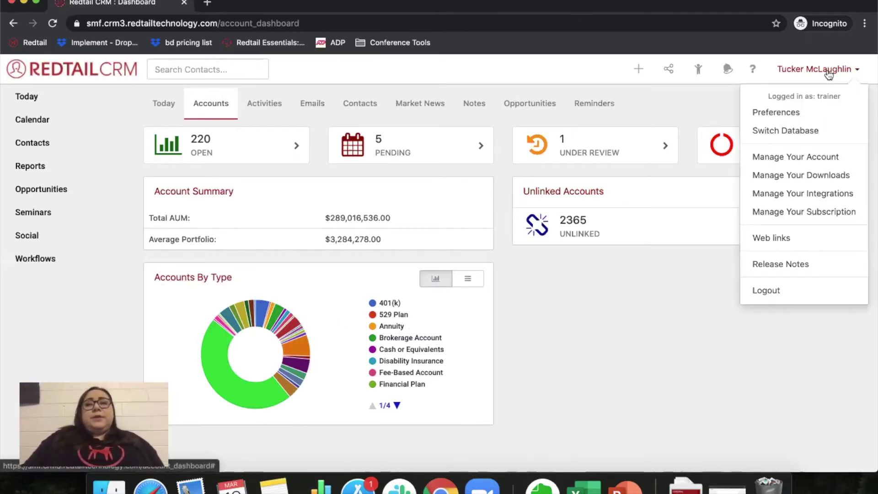
left_click(627, 297)
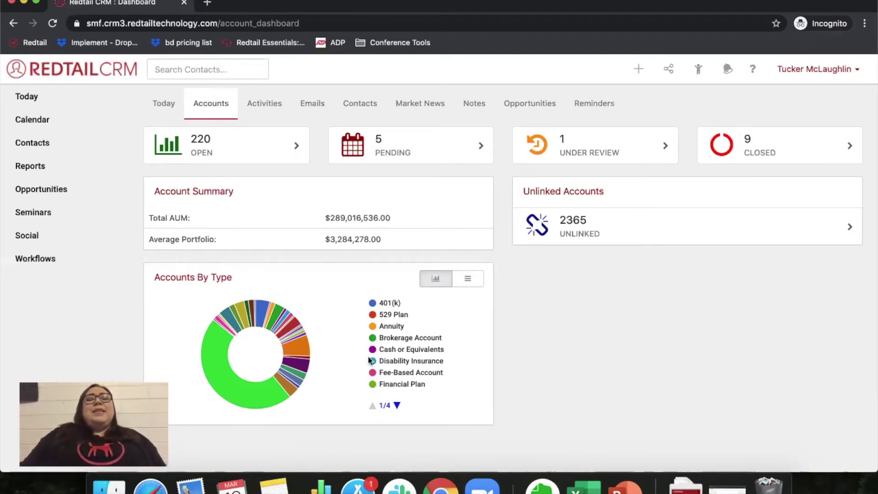
View the Accounts By Type breakdown as a list and switch it back to the chart.
left_click(473, 284)
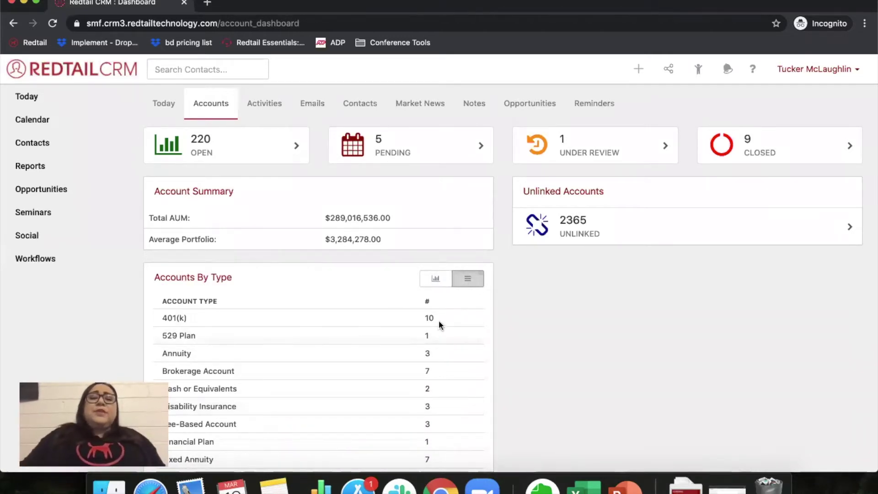
left_click(437, 280)
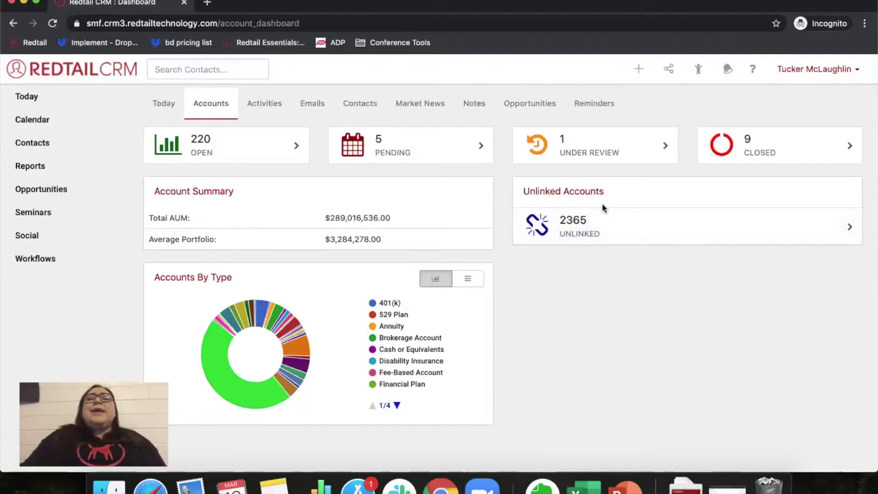
Open the Unlinked Accounts report and run autolink on it.
left_click(608, 232)
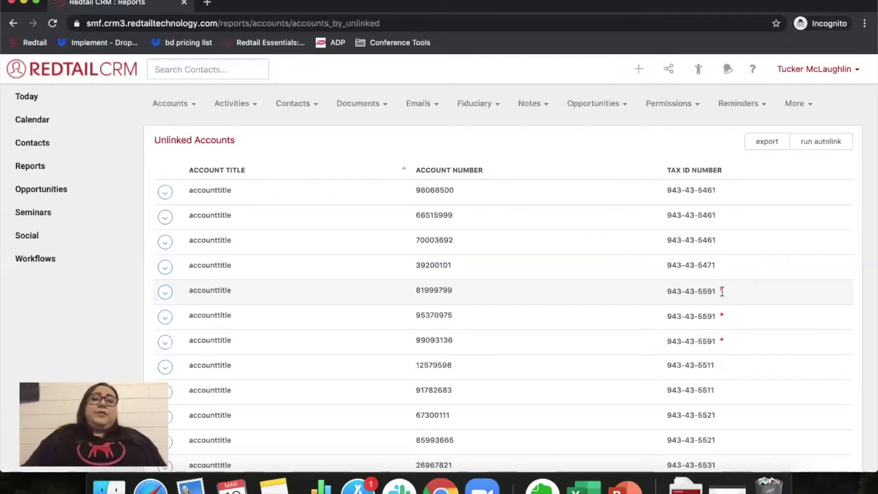
left_click(823, 143)
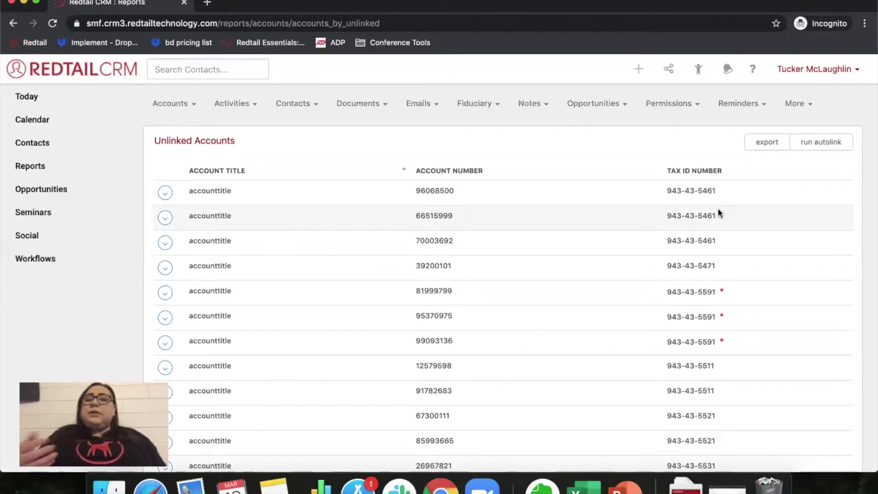
left_click(639, 70)
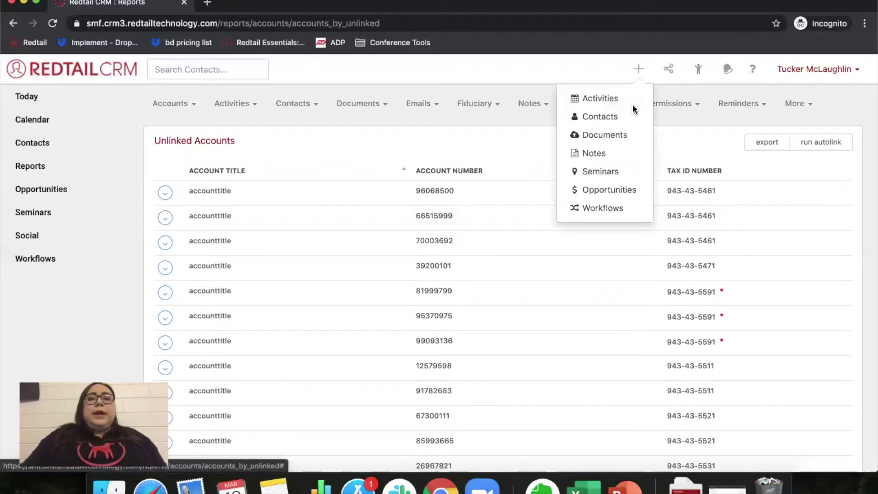
left_click(688, 144)
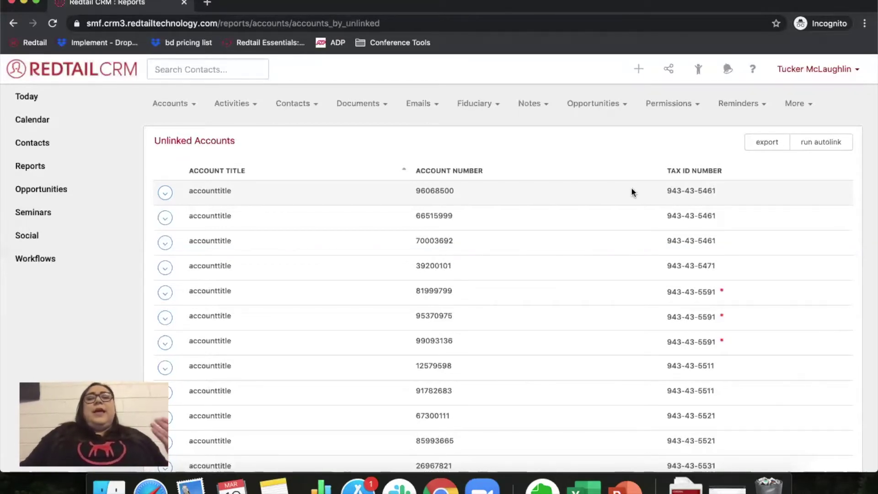
Link the first account in the Unlinked Accounts report to the existing contact marked Spouse of Client.
left_click(164, 193)
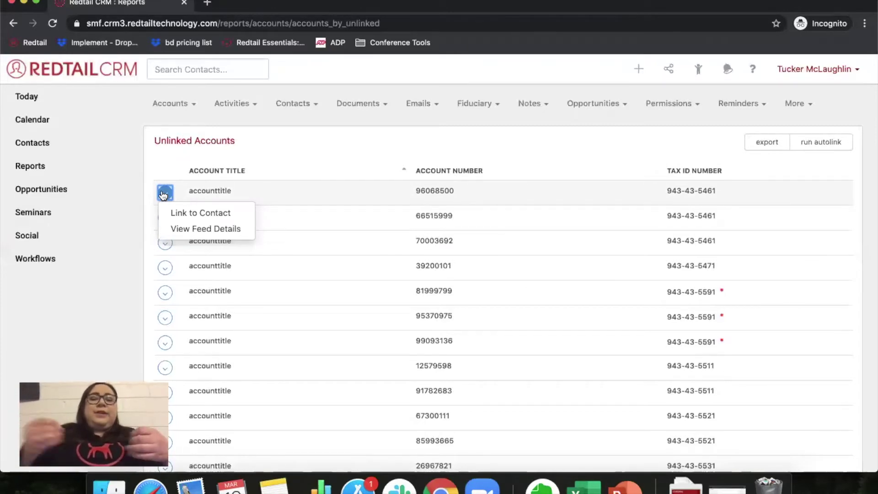
left_click(167, 156)
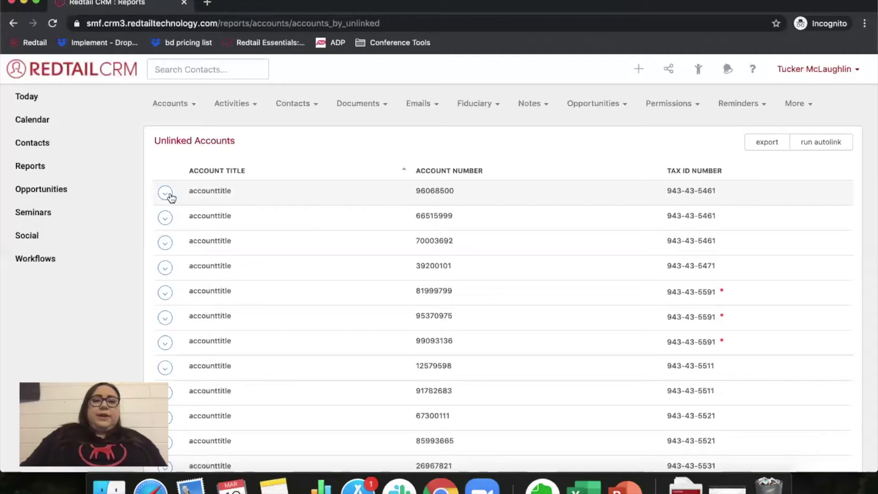
left_click(168, 196)
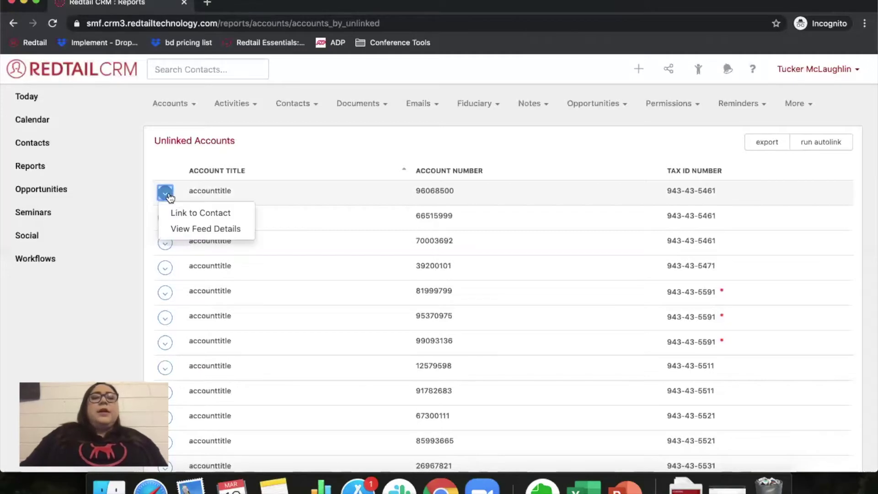
left_click(210, 222)
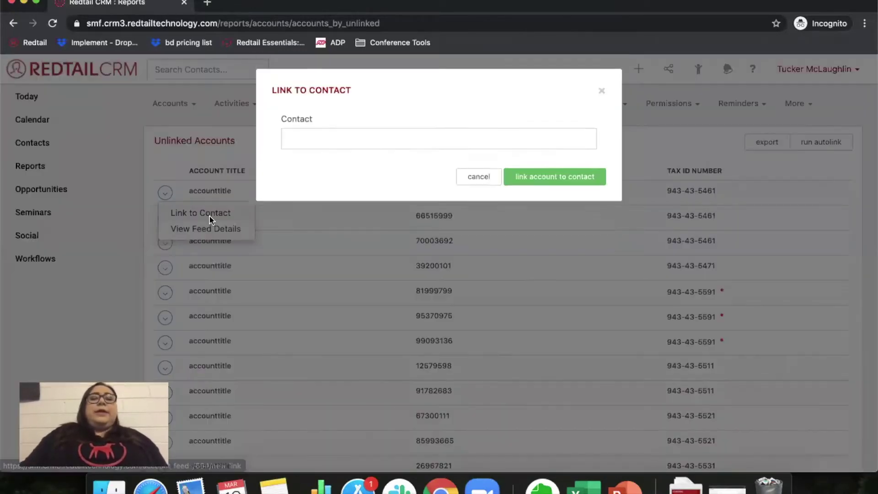
left_click(332, 146)
type("jilll")
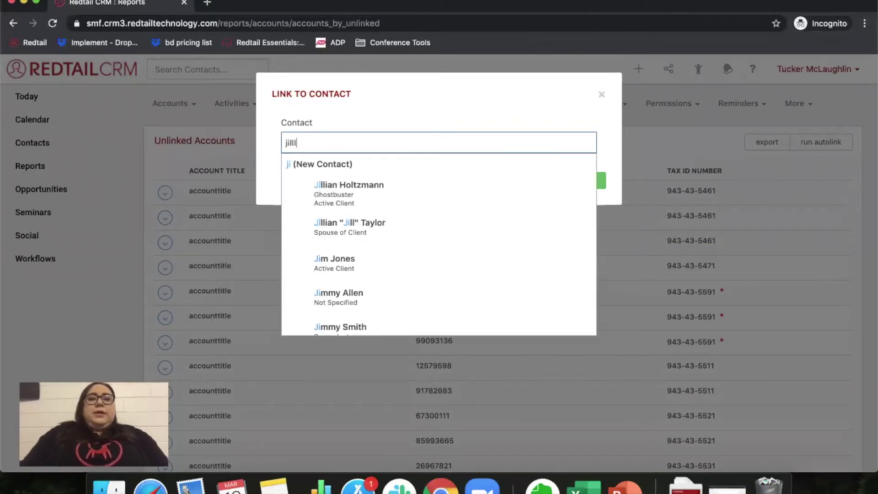
key("BackSpace")
key("BackSpace")
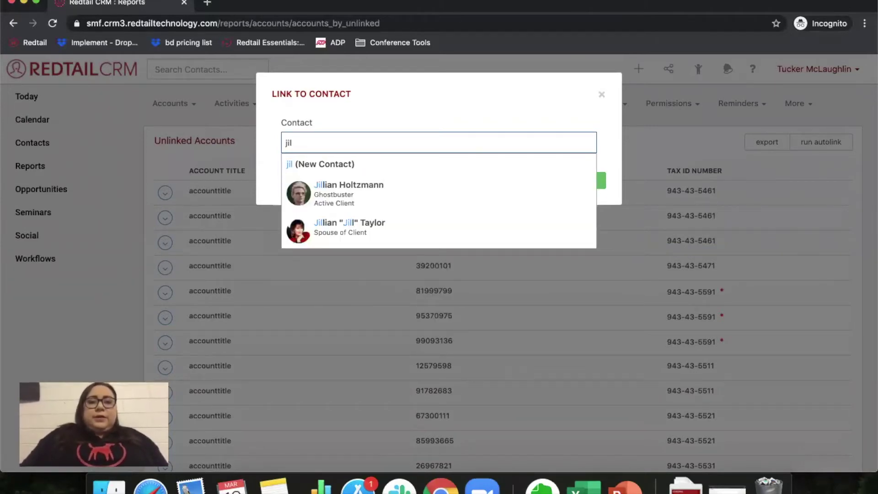
left_click(366, 235)
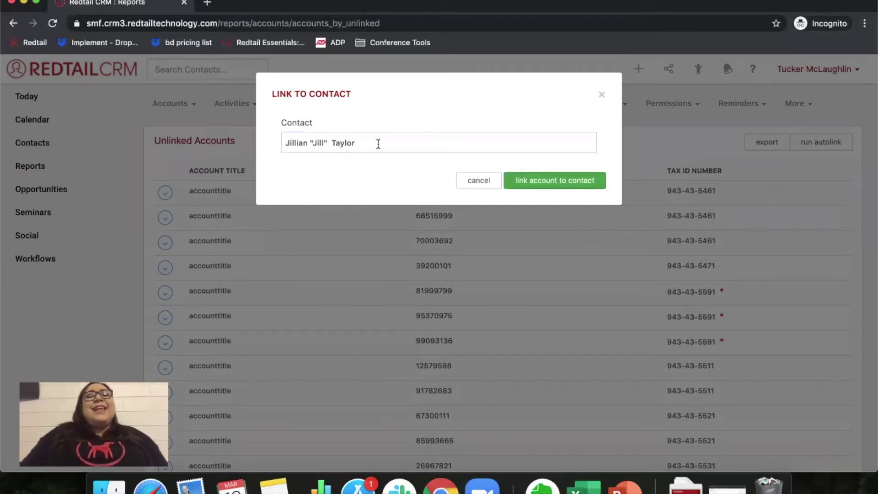
left_click(535, 180)
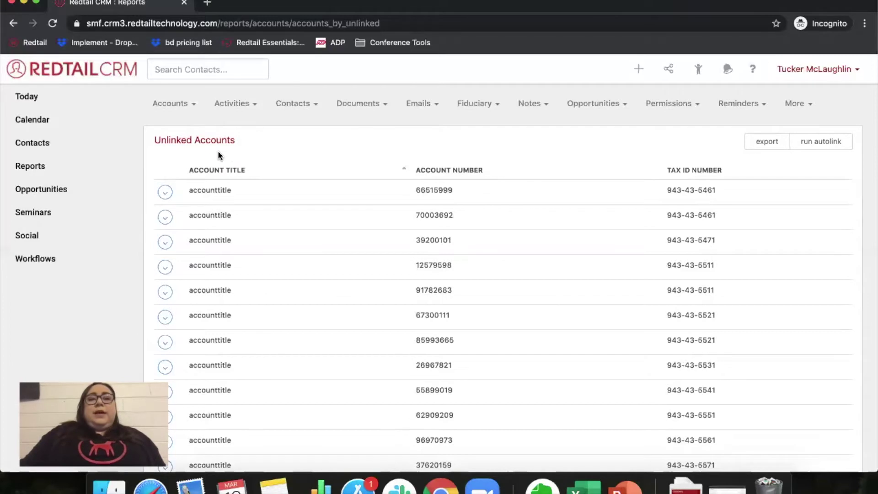
Review the updated assets on the overview and accounts dashboards, and reopen the Unlinked Accounts report.
left_click(69, 99)
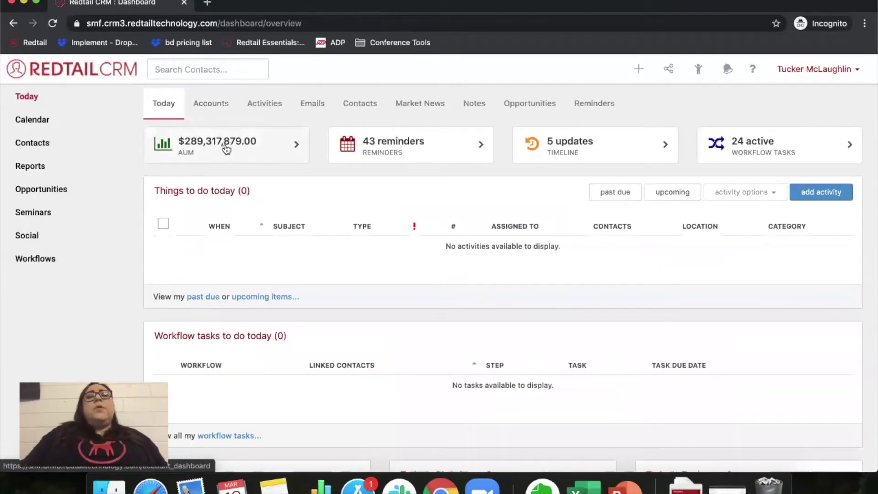
left_click(211, 112)
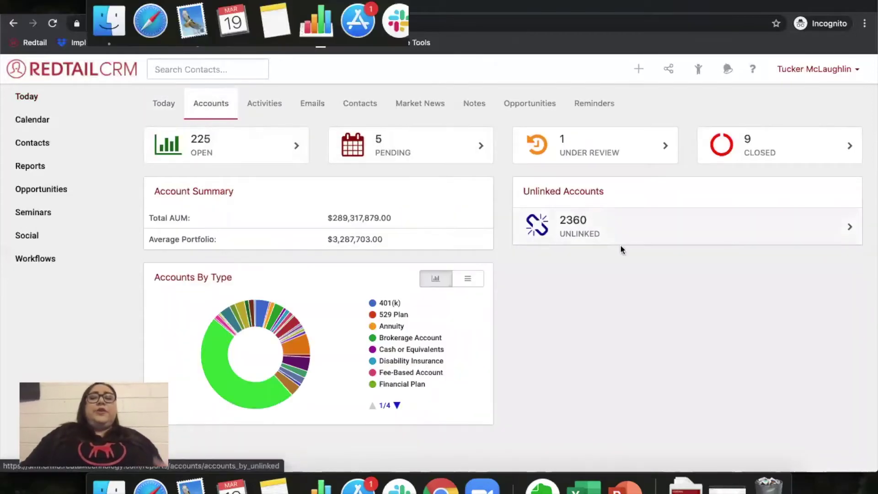
left_click(643, 236)
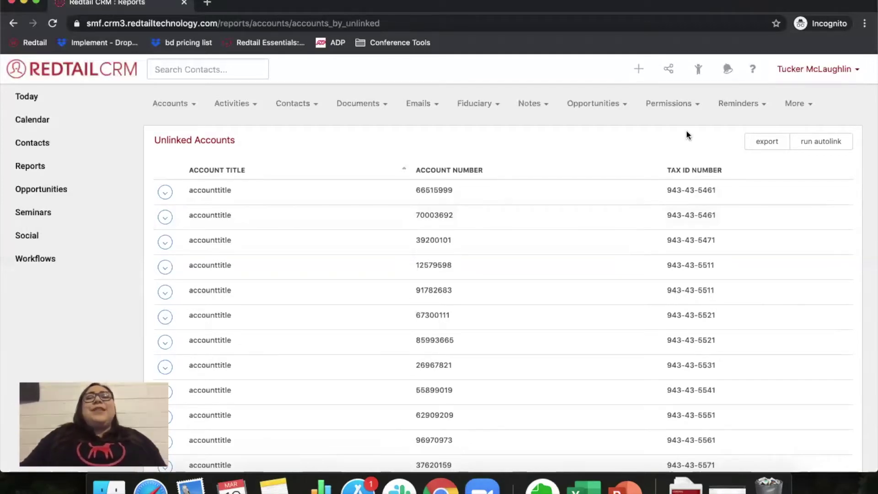
Open the first contact in the recent contacts list and show that contact's accounts.
left_click(701, 75)
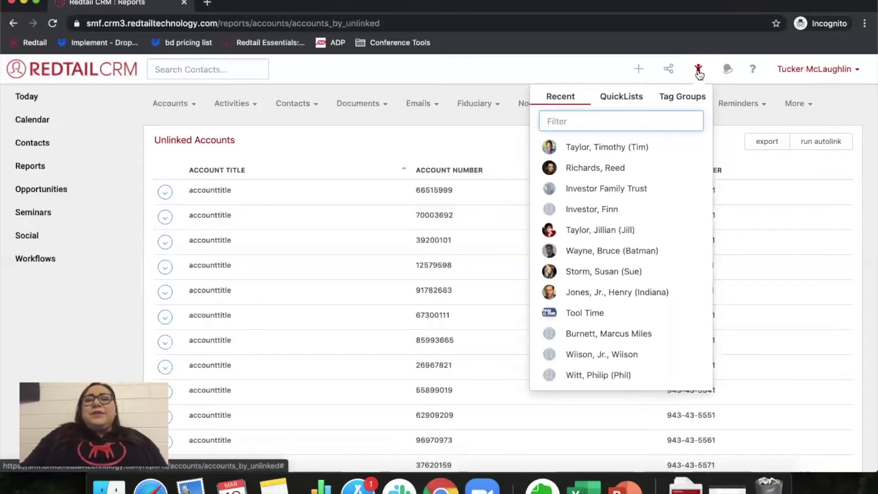
left_click(632, 147)
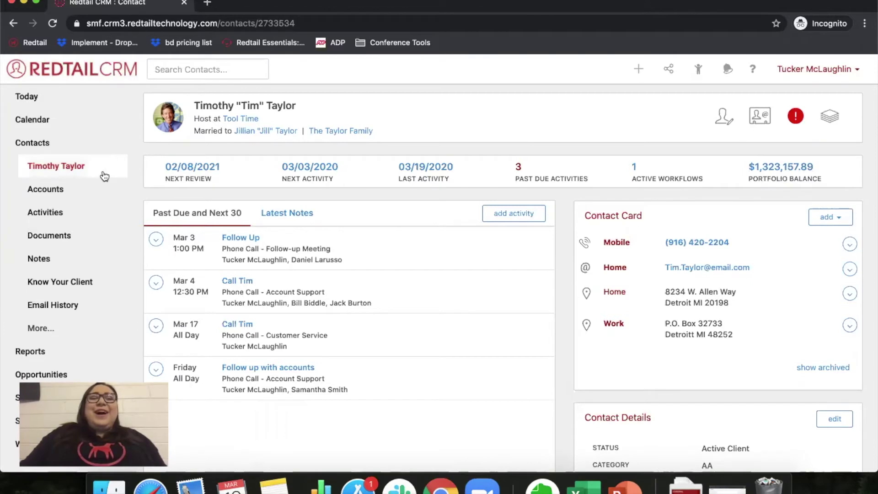
left_click(81, 190)
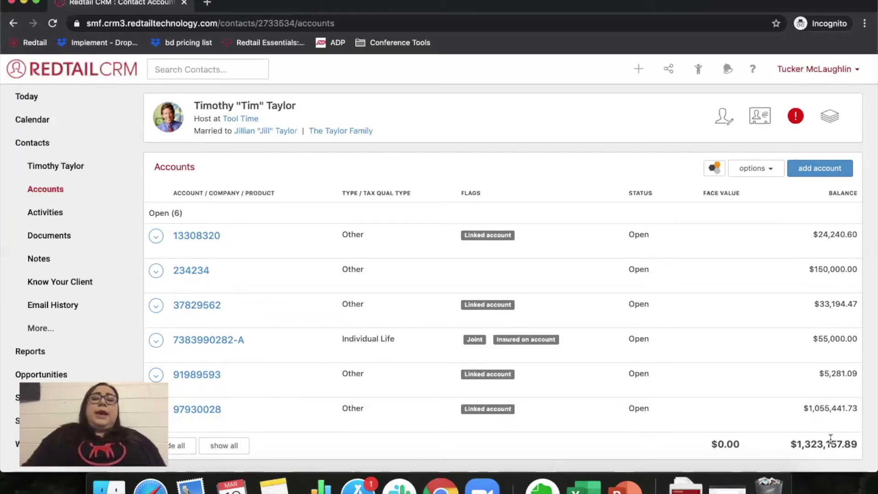
Examine the Add Account form and its account type options, and close it without adding an account.
left_click(819, 172)
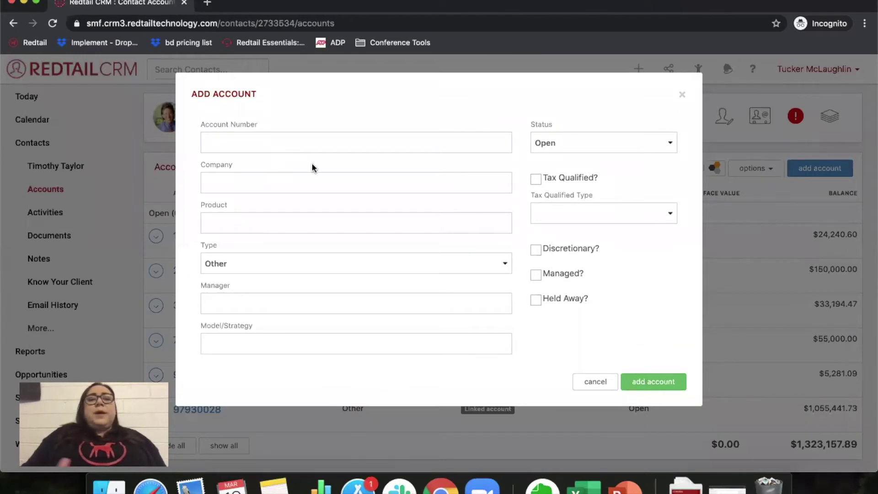
left_click(230, 265)
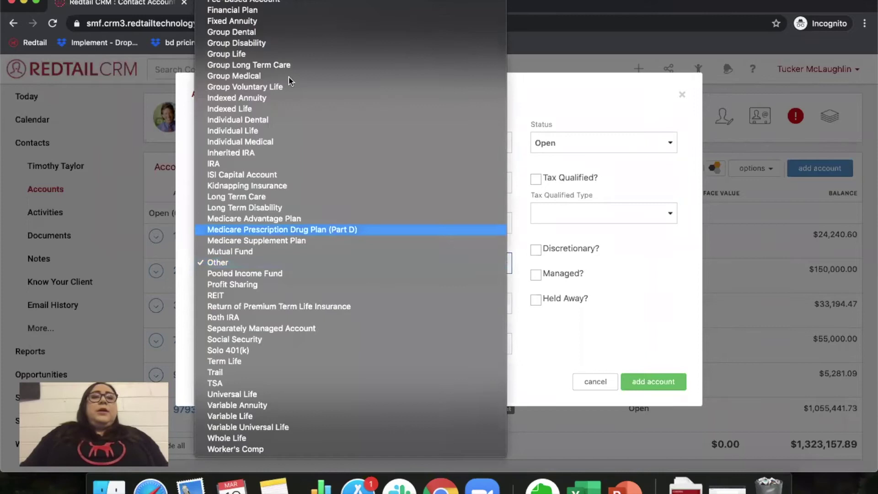
scroll(304, 18, "up", 5)
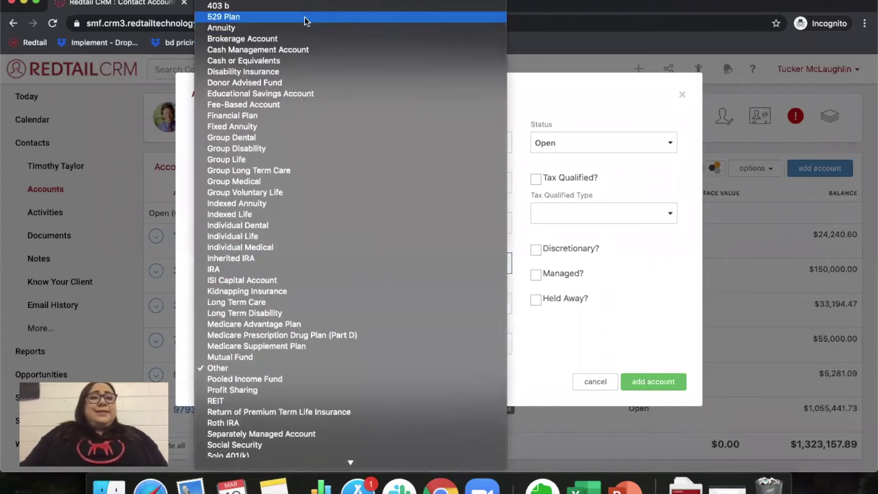
scroll(305, 17, "down", 4)
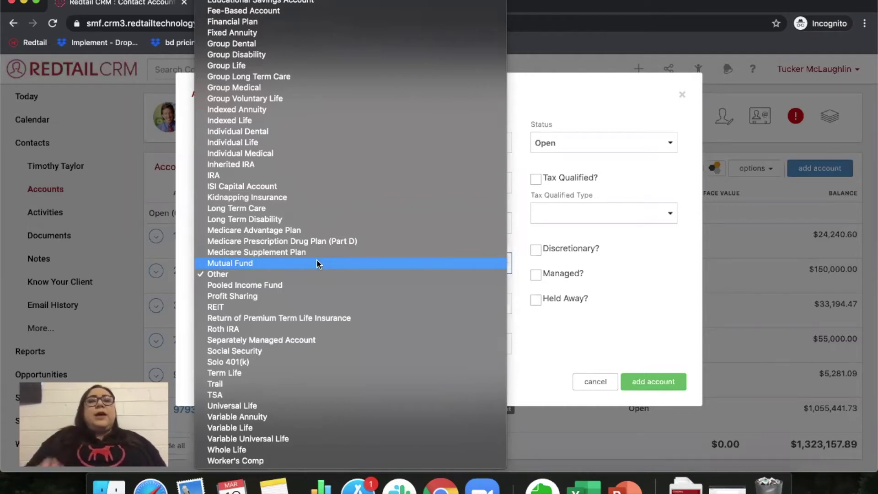
left_click(554, 335)
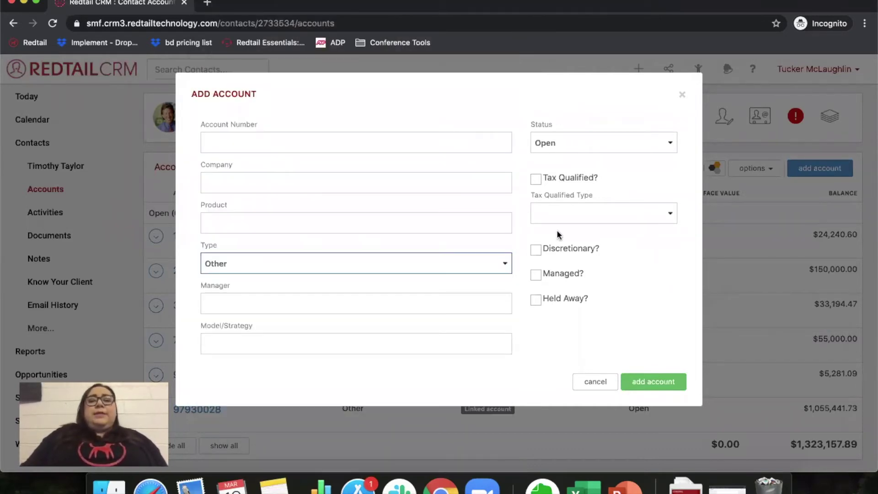
left_click(598, 255)
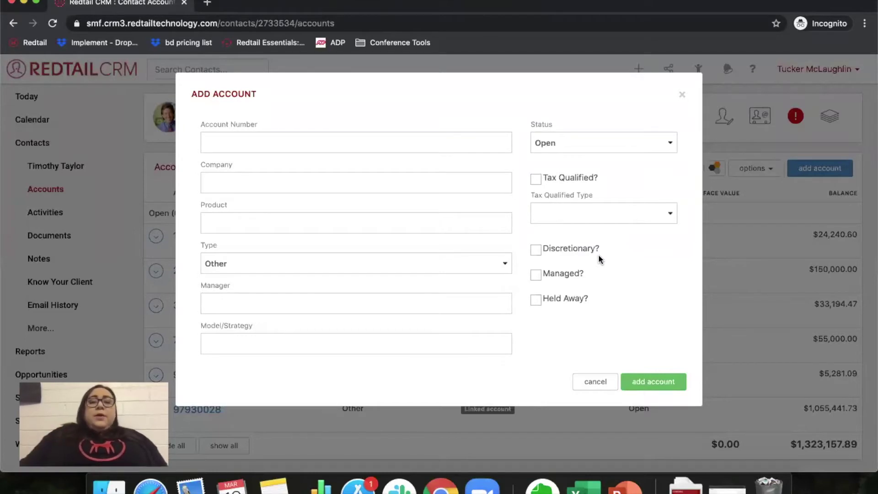
left_click(681, 94)
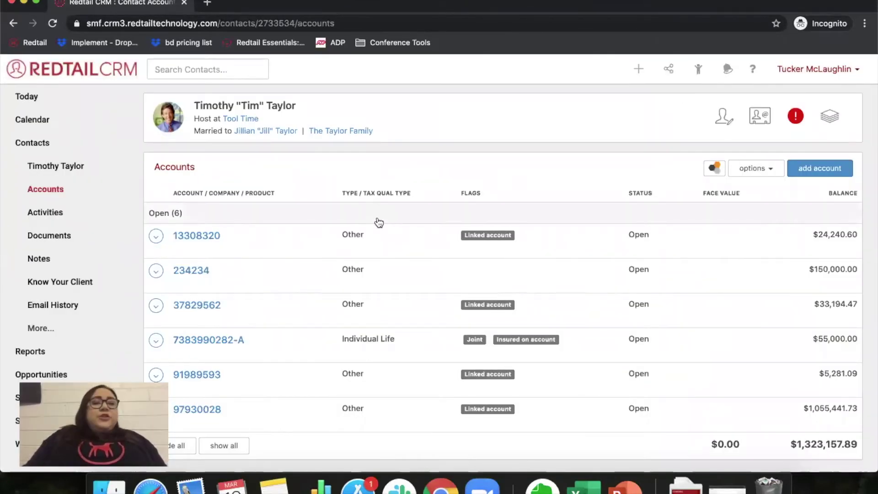
Try to open the first account in the contact's open accounts, and return to the accounts list.
left_click(204, 237)
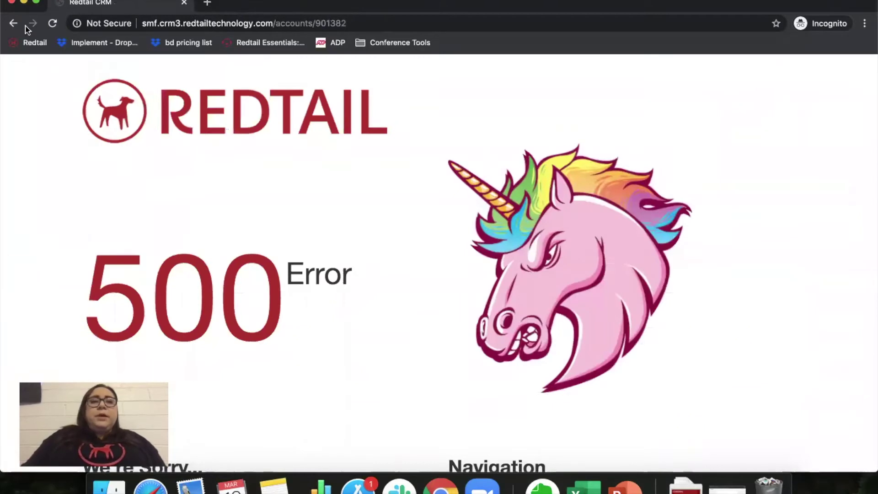
left_click(13, 23)
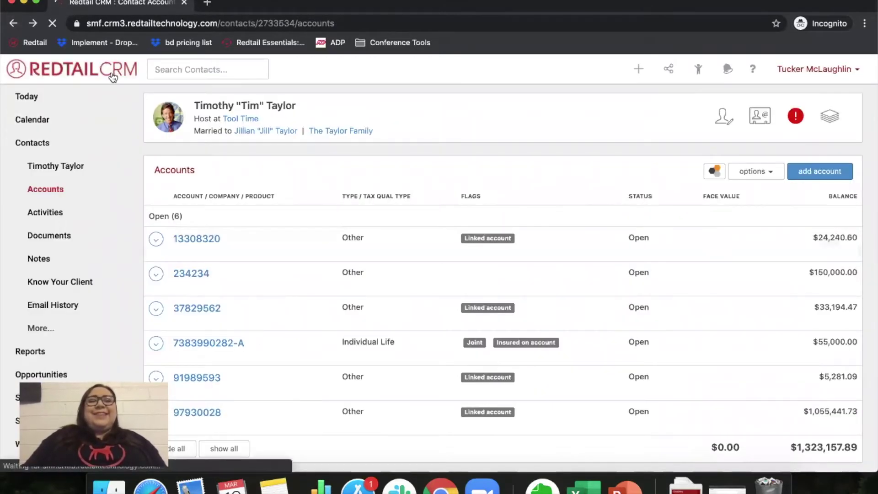
Stop the page load and open the first account in the contact's open accounts.
left_click(53, 23)
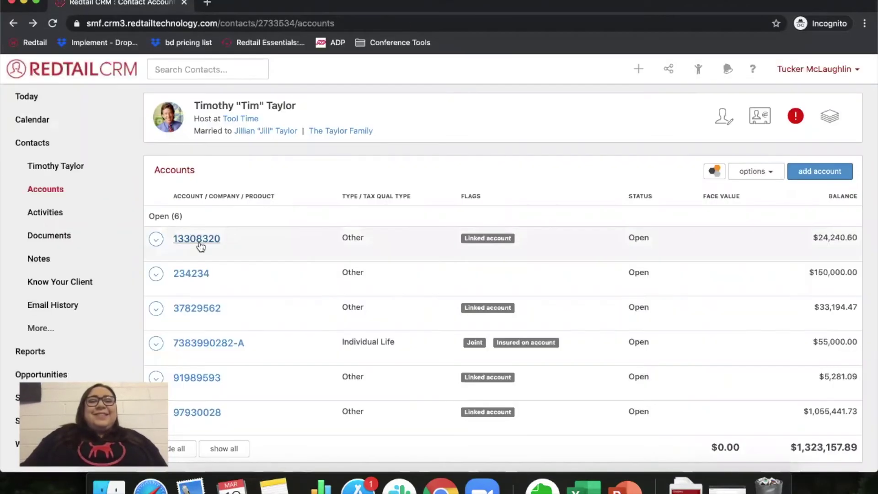
left_click(198, 241)
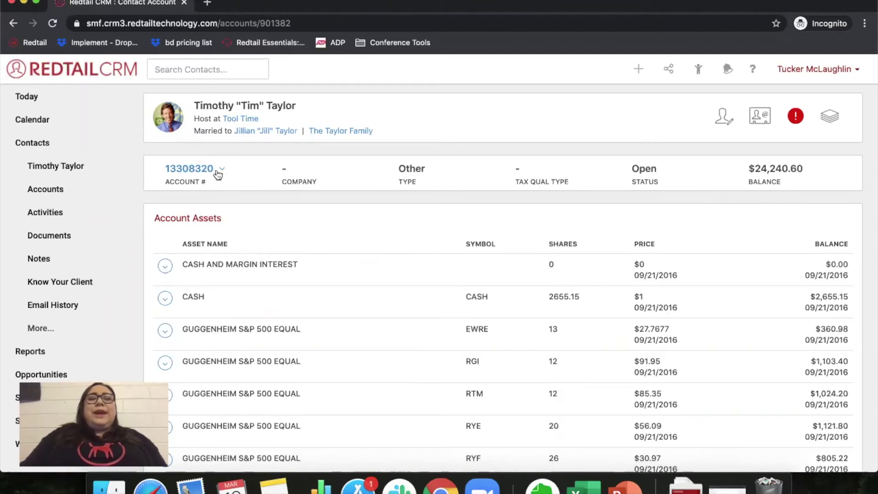
left_click(189, 170)
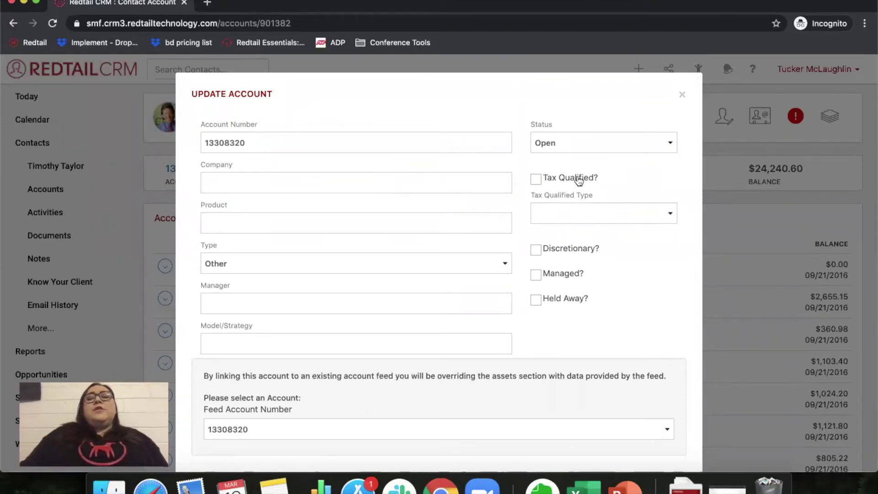
left_click(537, 179)
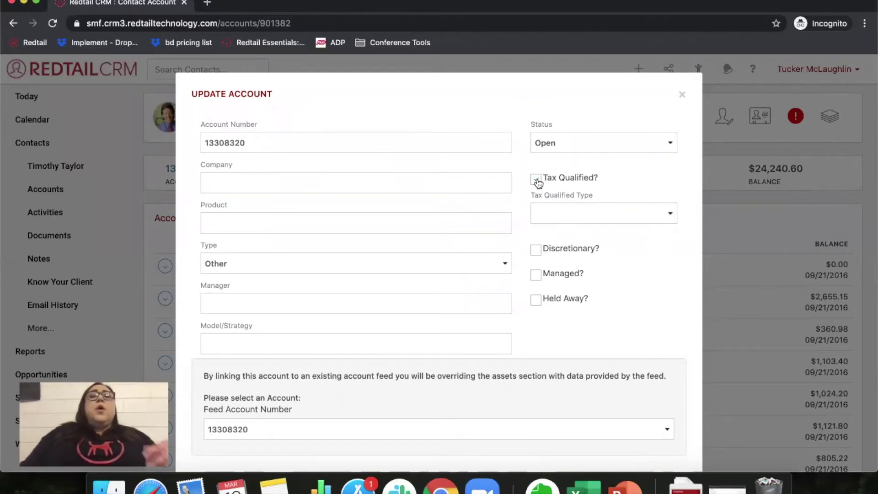
left_click(536, 179)
left_click(682, 97)
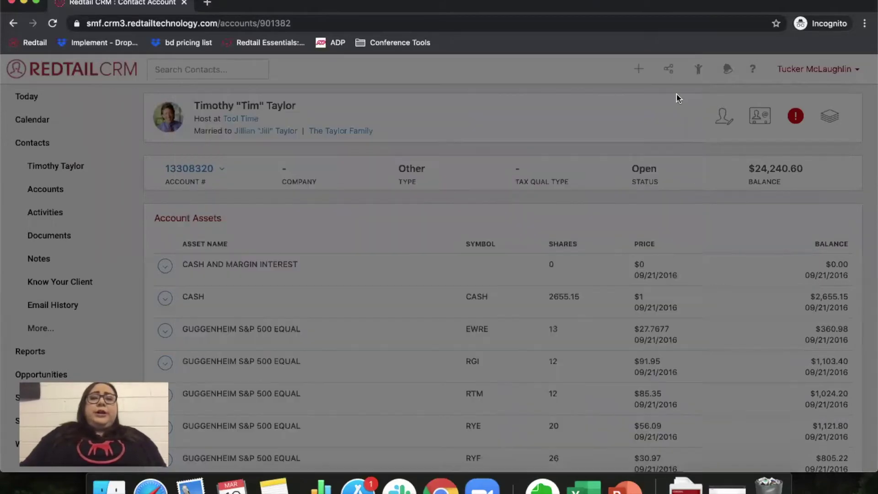
Flag the open account as Tax Qualified and Discretionary in its update form and save the changes.
scroll(366, 221, "down", 6)
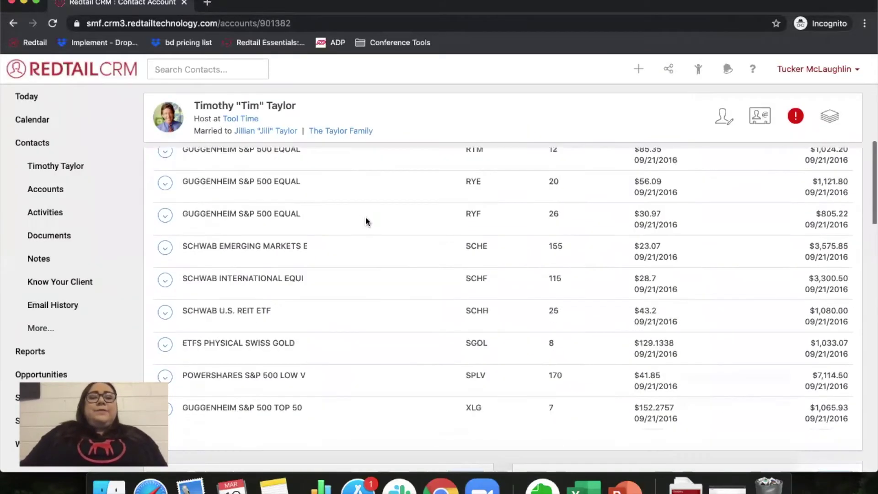
scroll(366, 221, "up", 4)
scroll(366, 221, "up", 3)
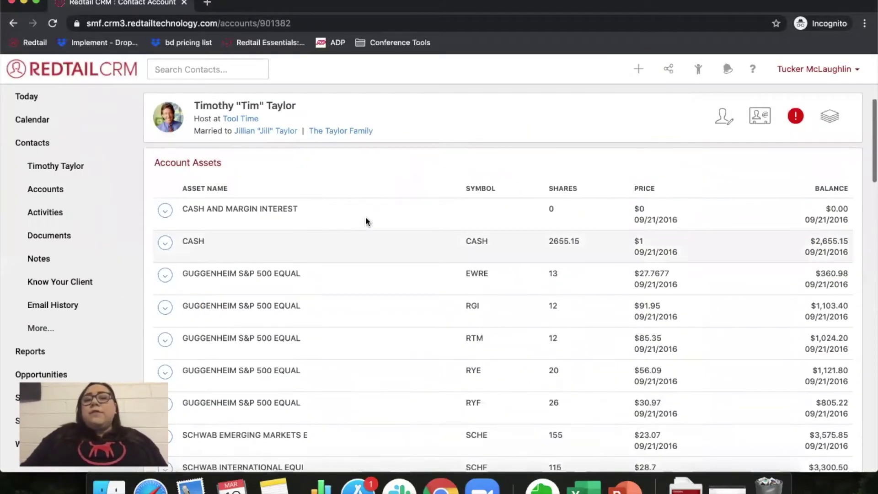
left_click(201, 168)
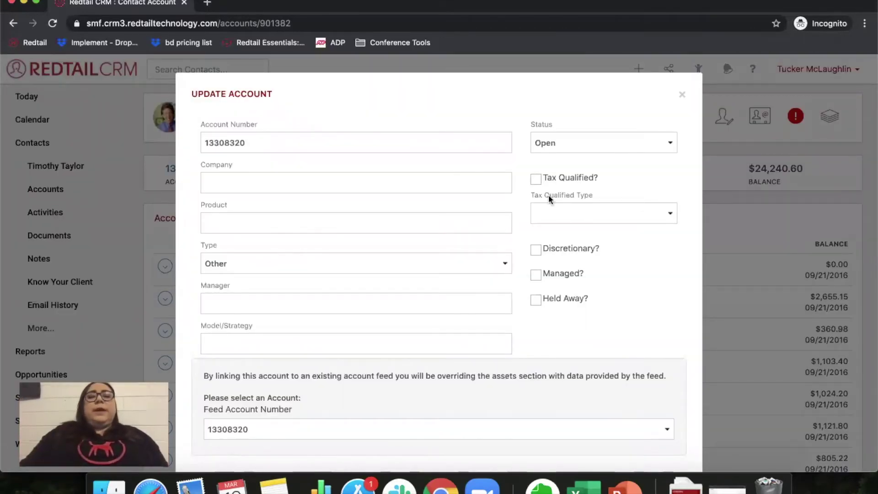
left_click(537, 179)
left_click(536, 250)
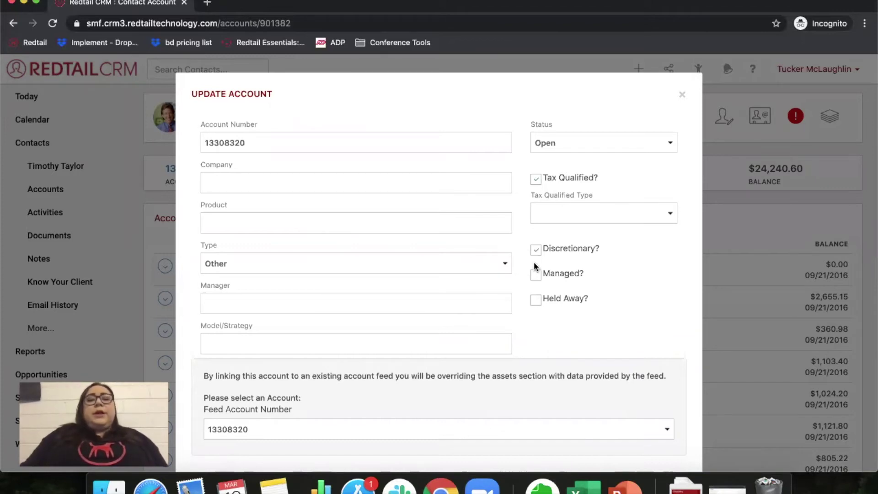
scroll(578, 253, "down", 3)
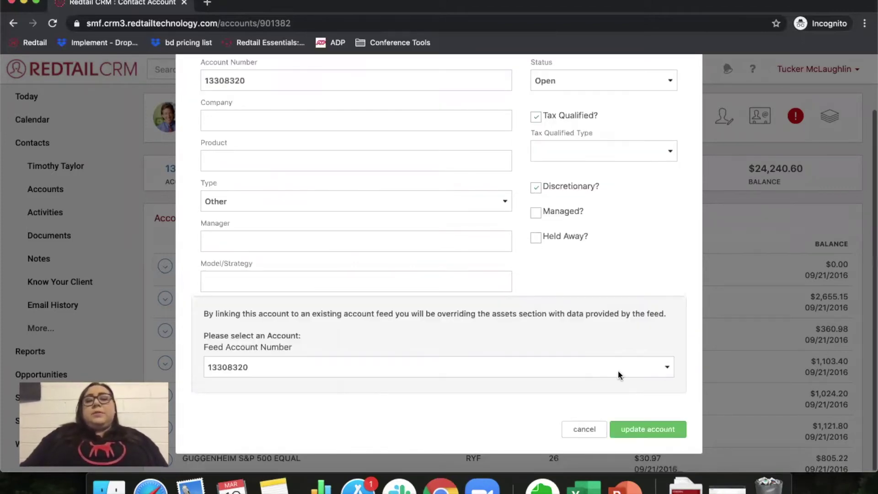
left_click(657, 426)
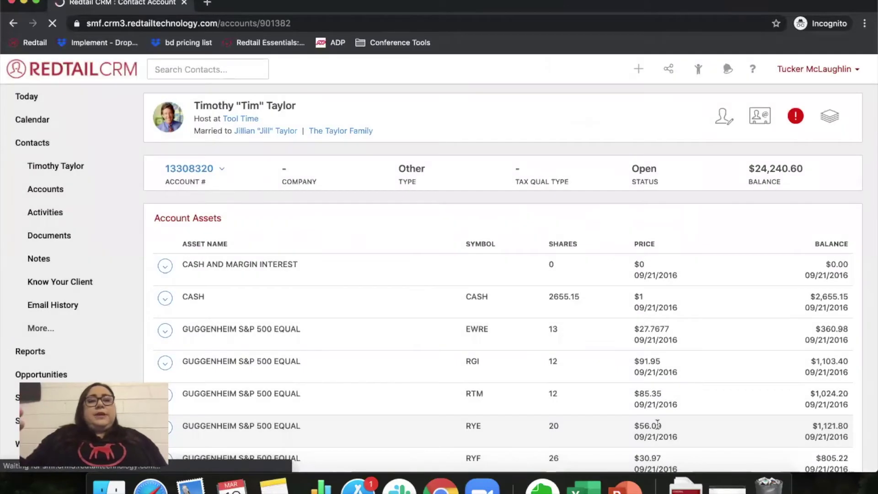
Examine the account's detail sections, from assets and basic information through beneficiaries, dates, ownership, coverage and payment info.
scroll(644, 281, "down", 1)
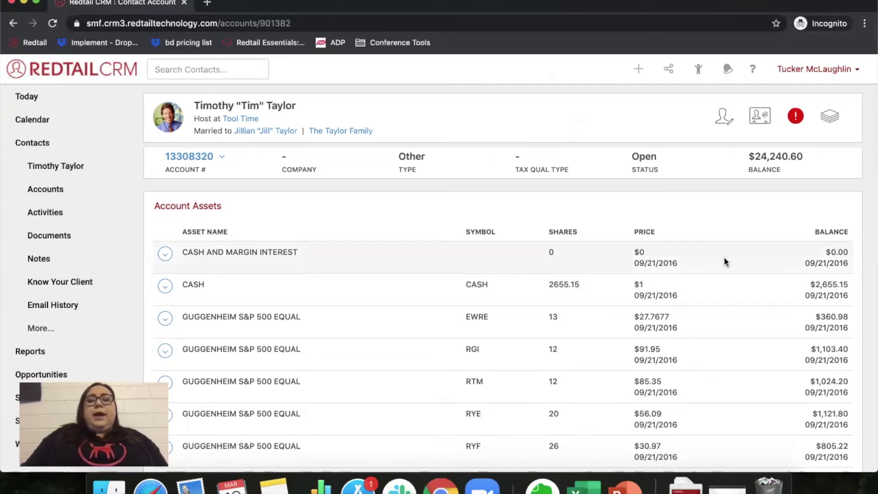
scroll(725, 262, "down", 4)
scroll(724, 258, "down", 3)
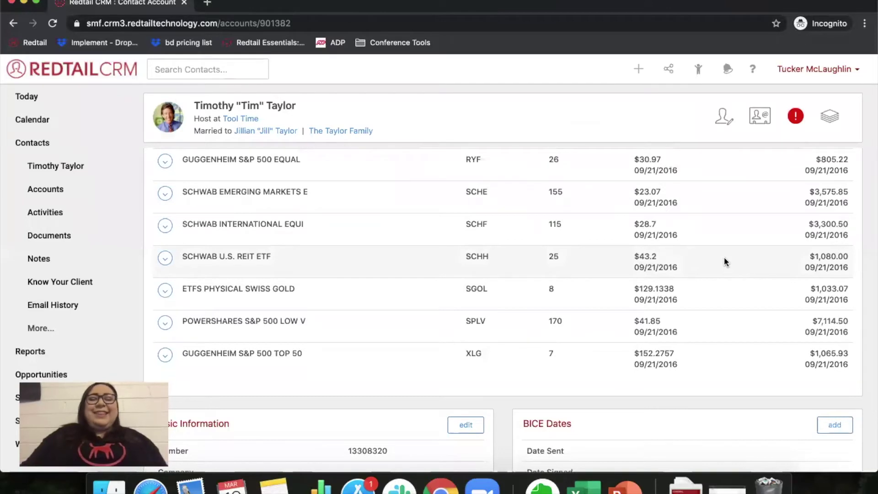
scroll(725, 259, "down", 4)
scroll(724, 262, "down", 1)
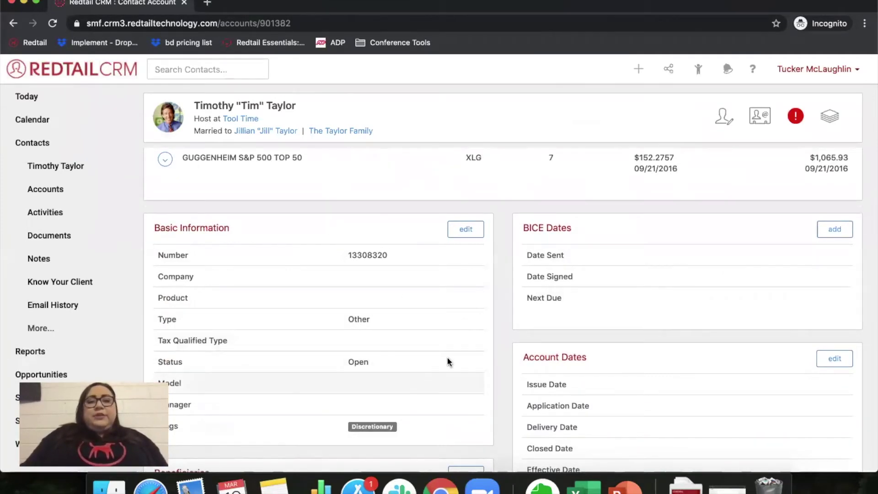
scroll(389, 366, "down", 3)
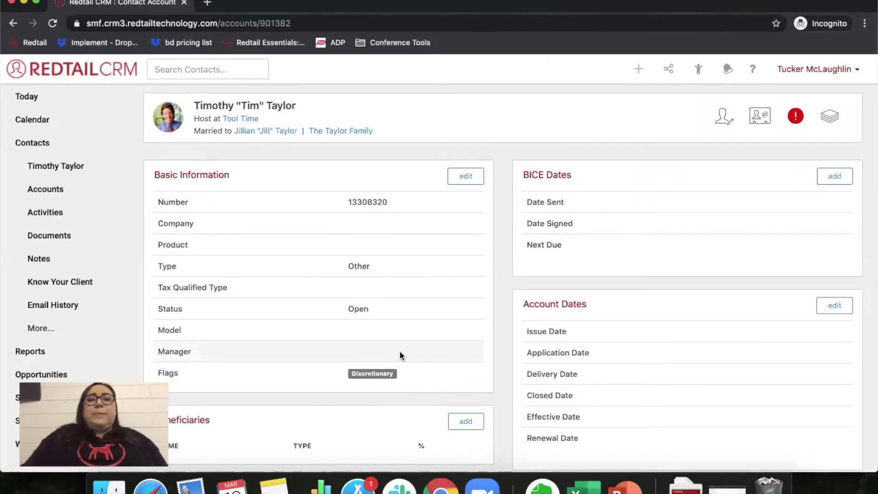
scroll(472, 275, "down", 5)
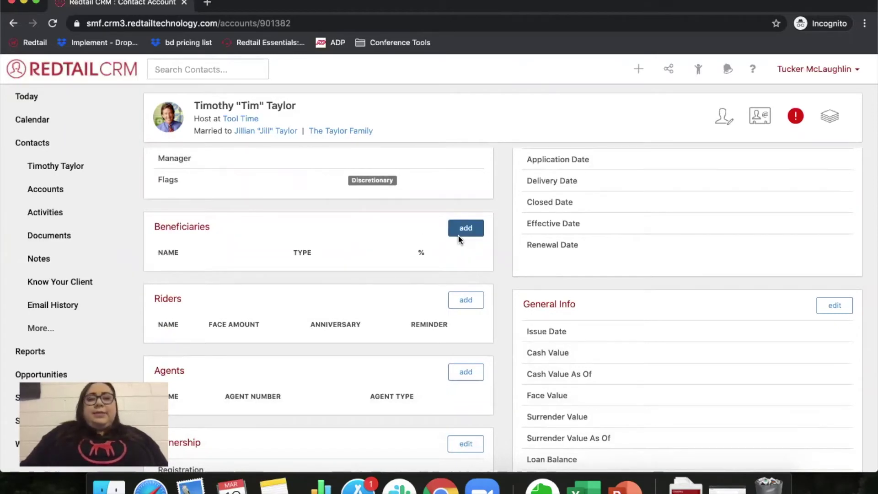
scroll(481, 243, "up", 4)
scroll(481, 246, "up", 2)
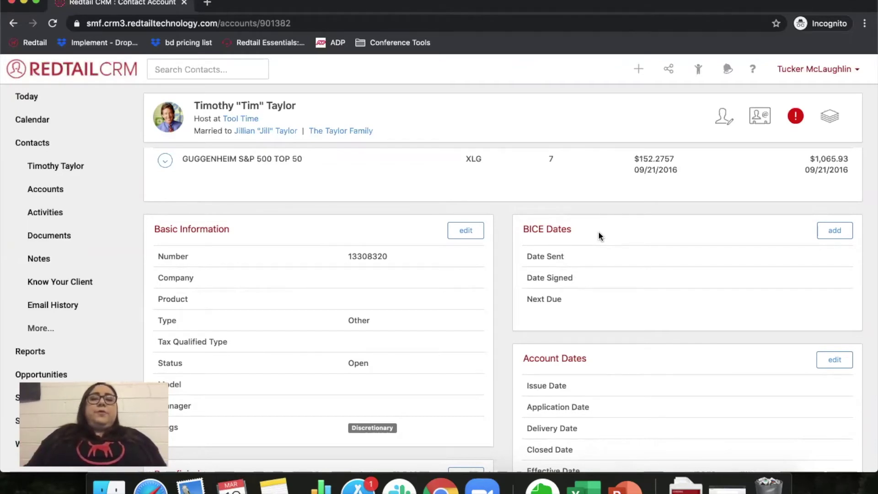
scroll(598, 232, "down", 5)
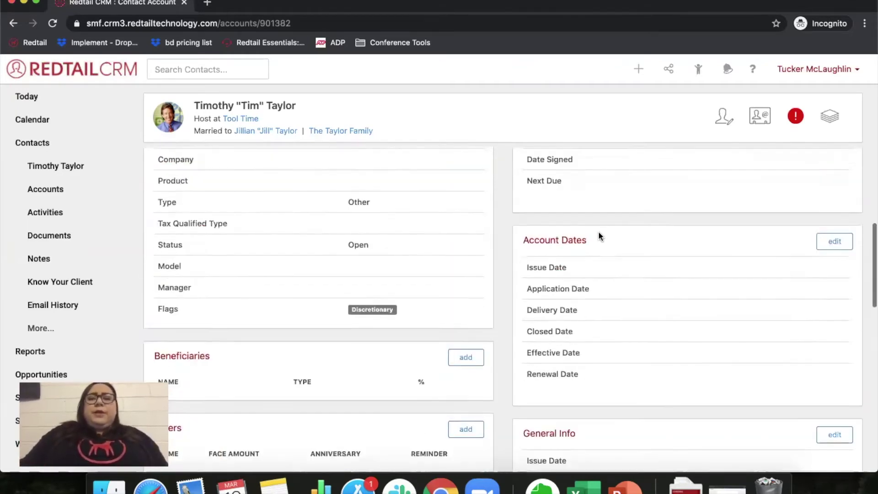
scroll(509, 338, "down", 5)
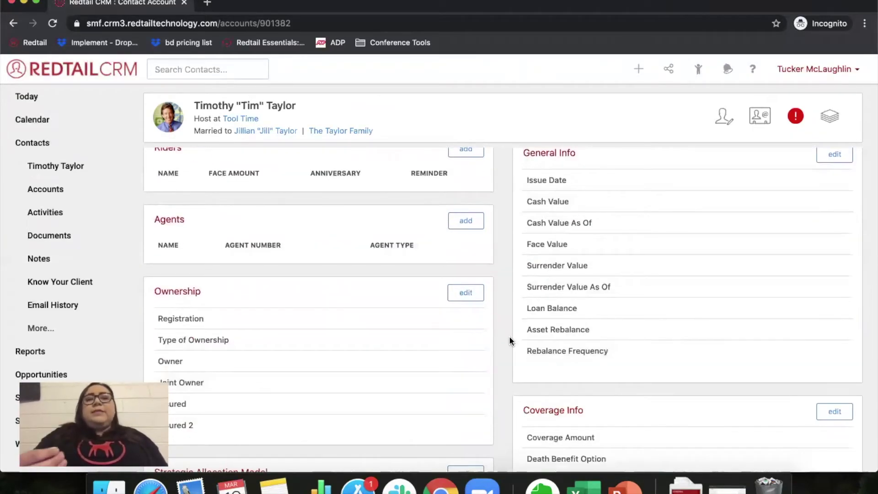
scroll(510, 339, "down", 6)
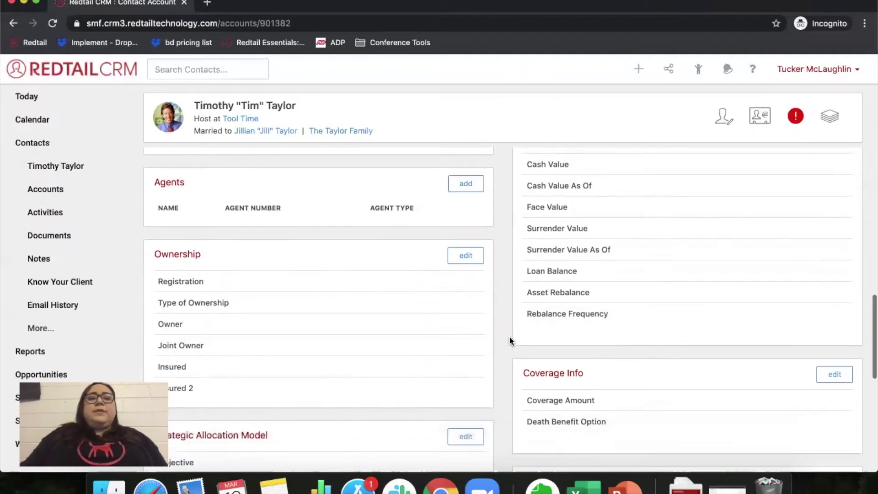
scroll(511, 340, "down", 2)
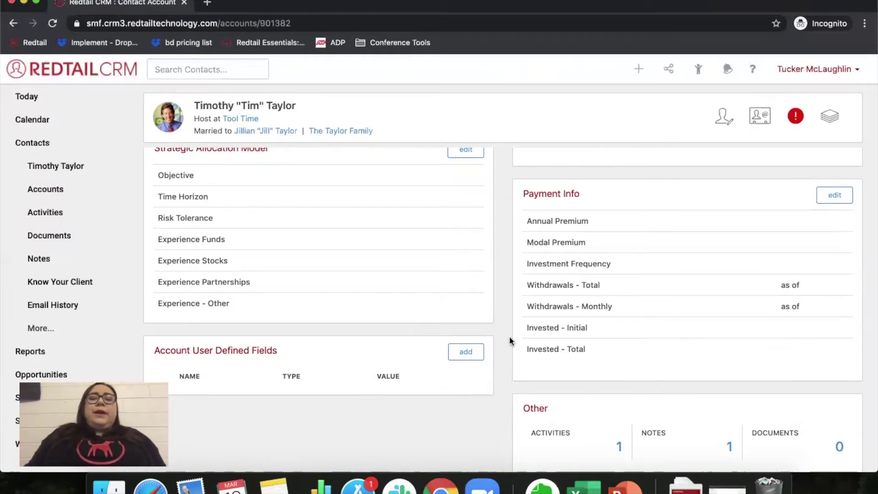
Examine the field choices for adding an account user defined field, and close the form without adding one.
scroll(510, 338, "down", 1)
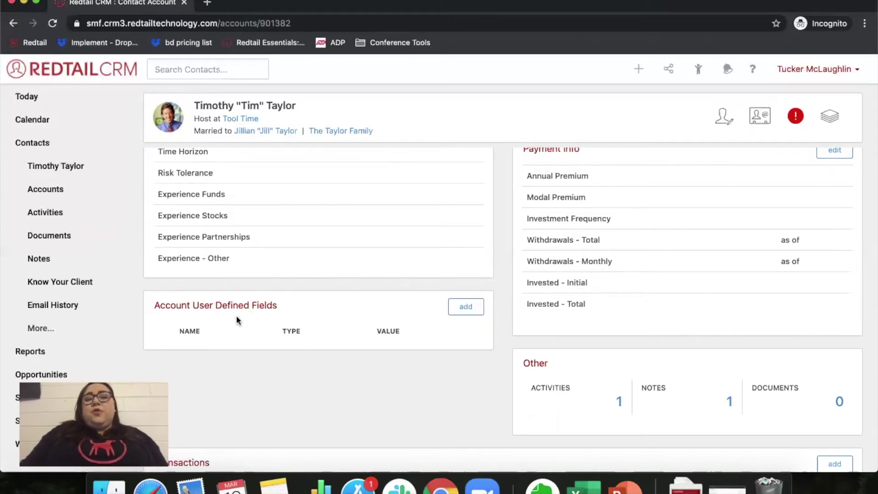
left_click(477, 314)
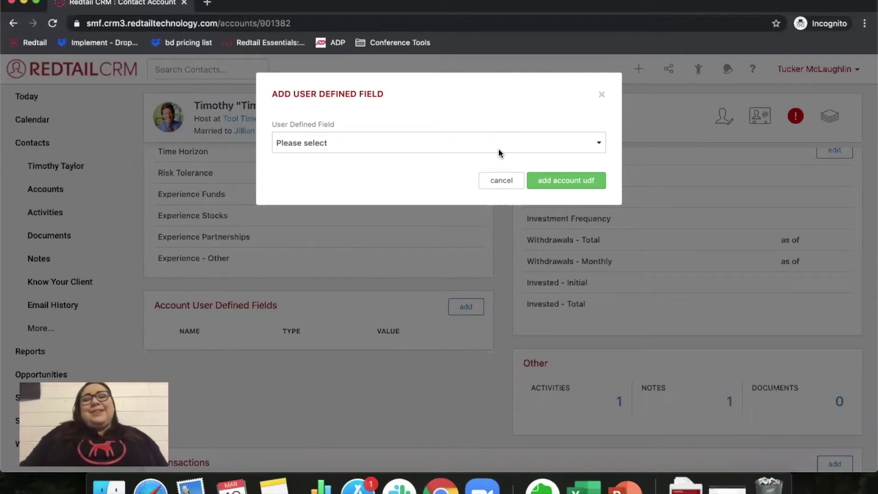
left_click(495, 146)
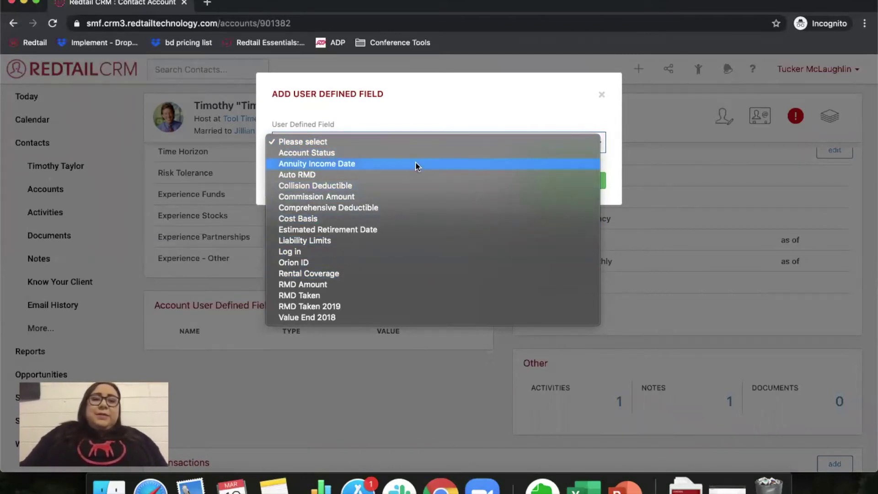
left_click(494, 112)
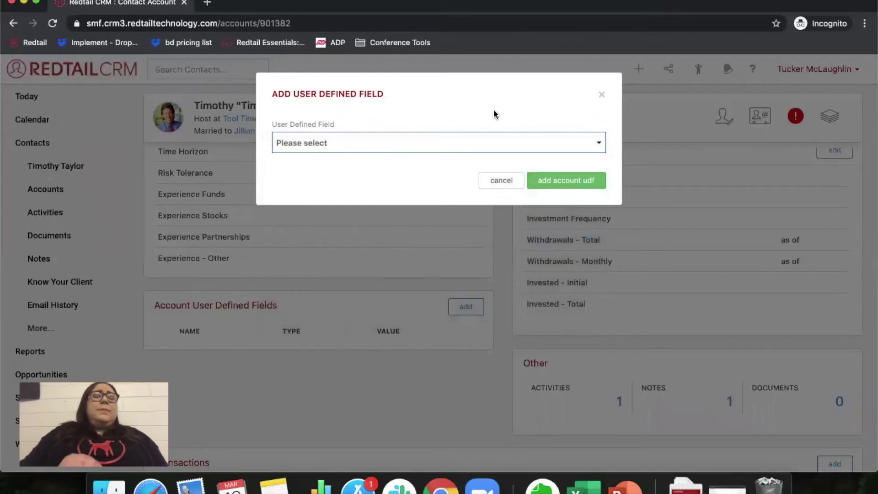
left_click(601, 94)
Look back over the account's sections, view the notes linked to the account, and return to the account page.
scroll(502, 235, "up", 1)
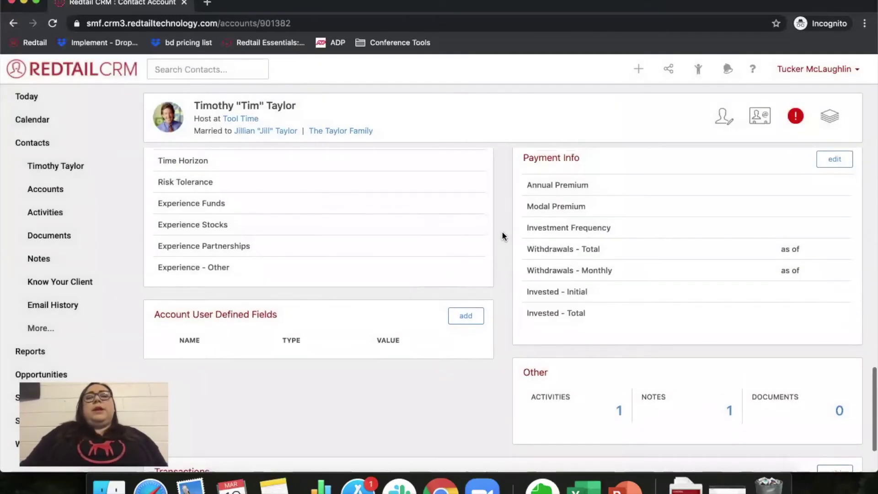
scroll(501, 231, "up", 5)
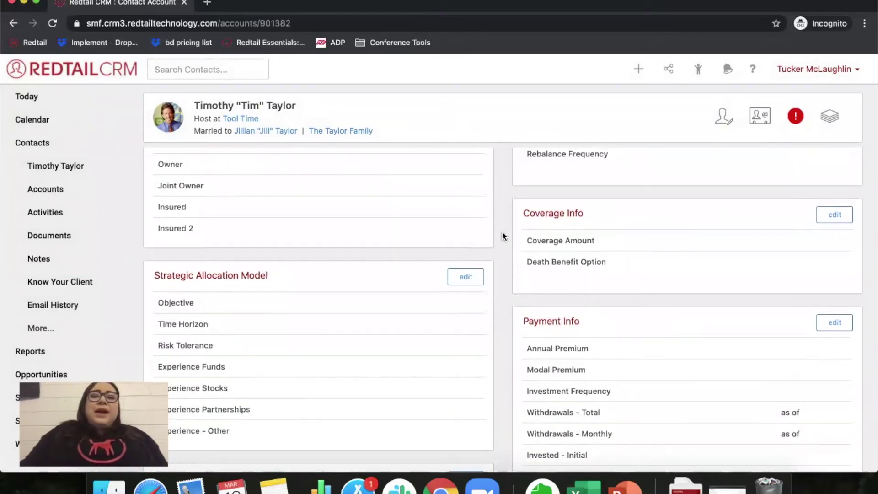
scroll(502, 236, "up", 8)
scroll(501, 231, "up", 6)
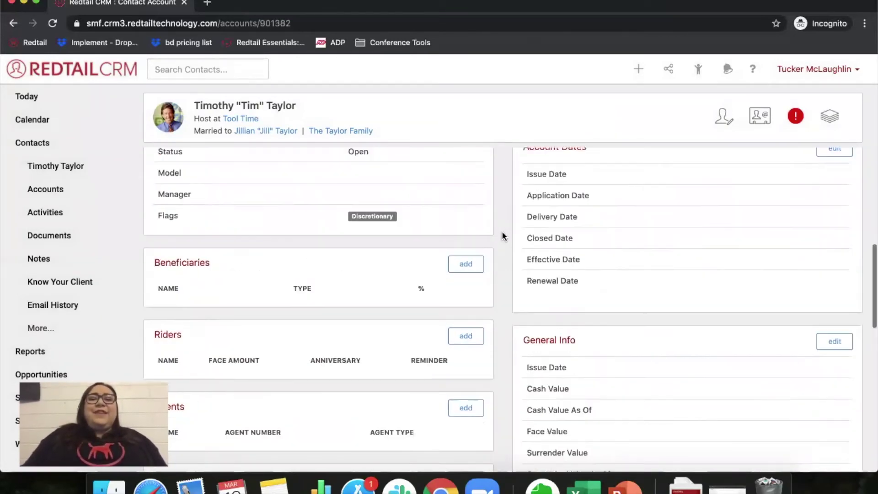
scroll(501, 234, "down", 1)
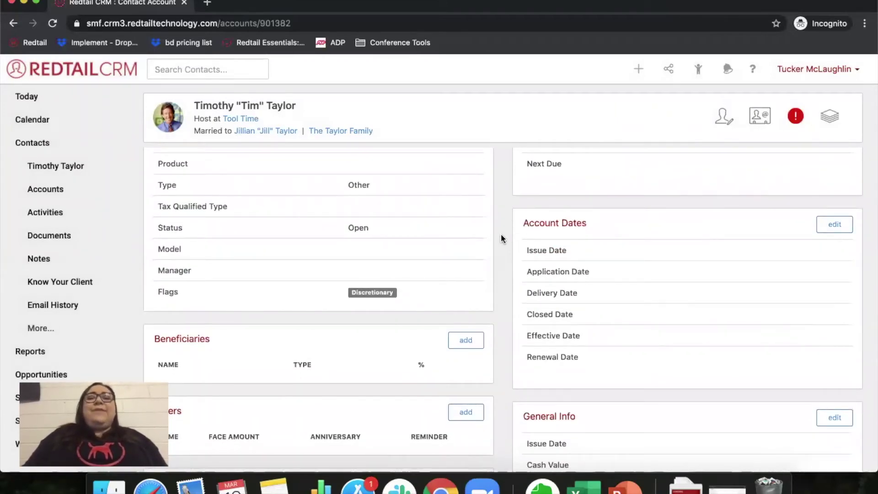
scroll(501, 234, "down", 18)
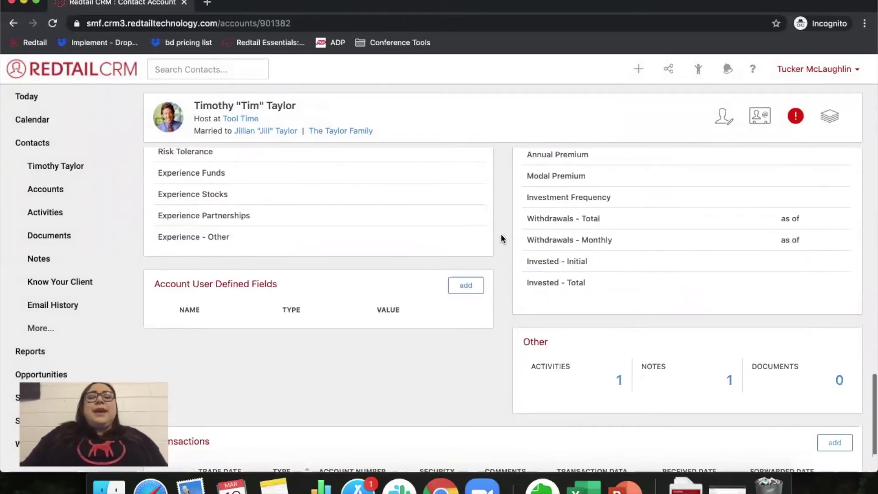
scroll(501, 234, "down", 2)
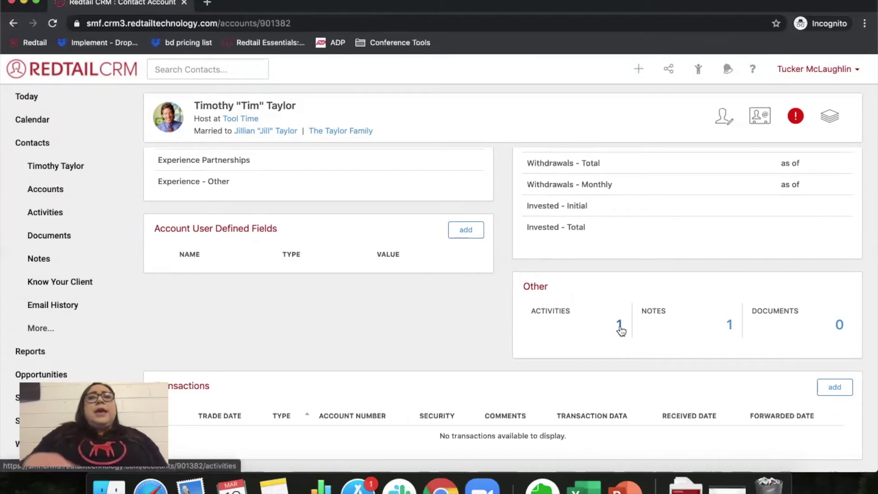
left_click(731, 325)
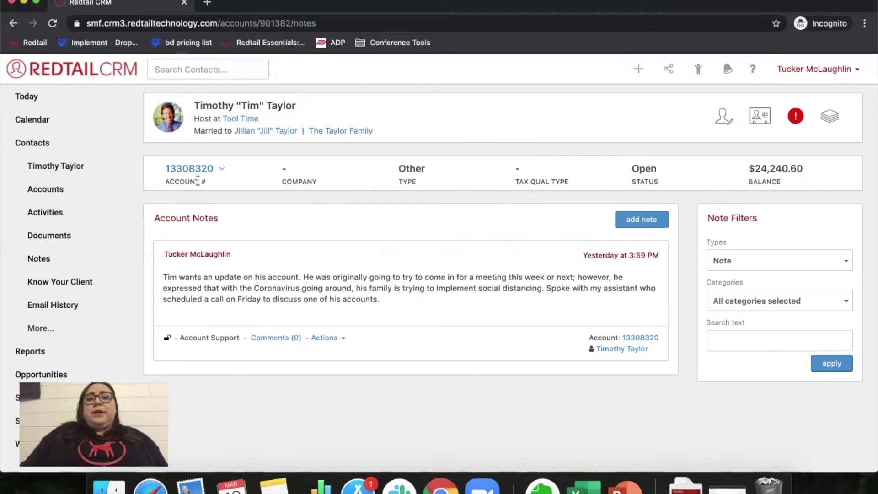
left_click(11, 22)
View the pending activities linked to the account and return to the account page.
scroll(526, 374, "down", 15)
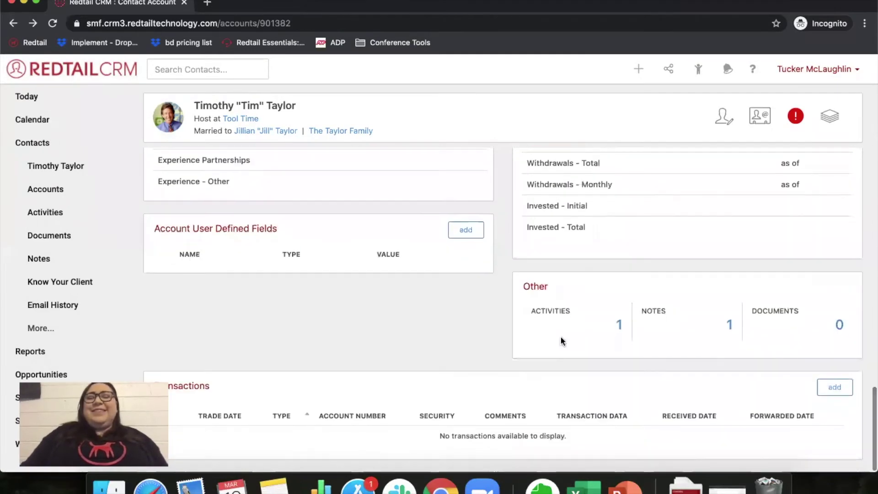
left_click(620, 326)
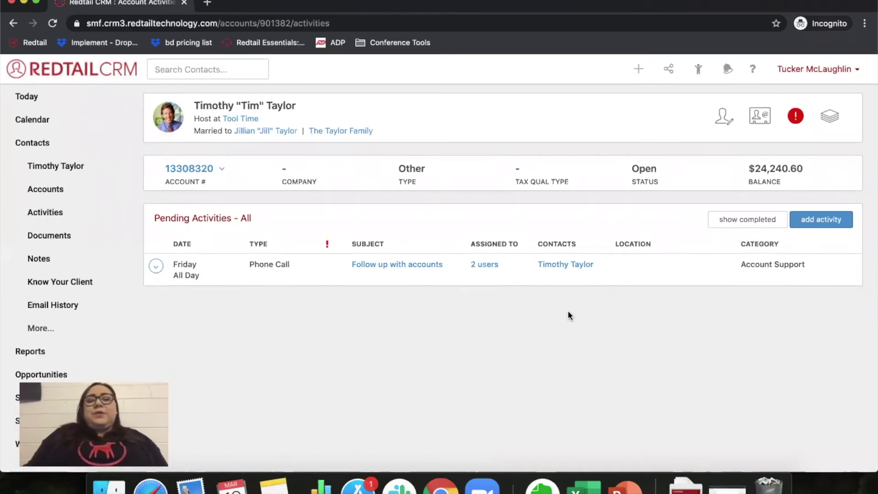
left_click(15, 24)
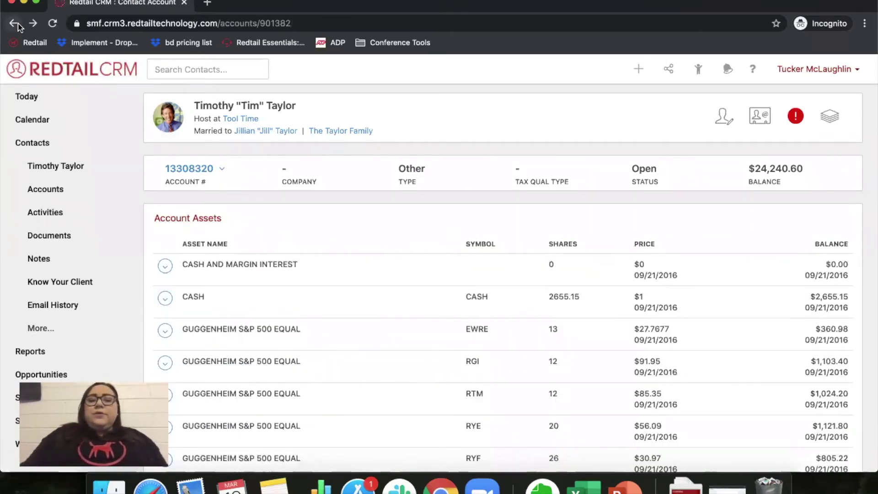
Look over the account's detail sections, from ownership, general and coverage info to user defined fields, linked records and assets.
scroll(476, 268, "down", 15)
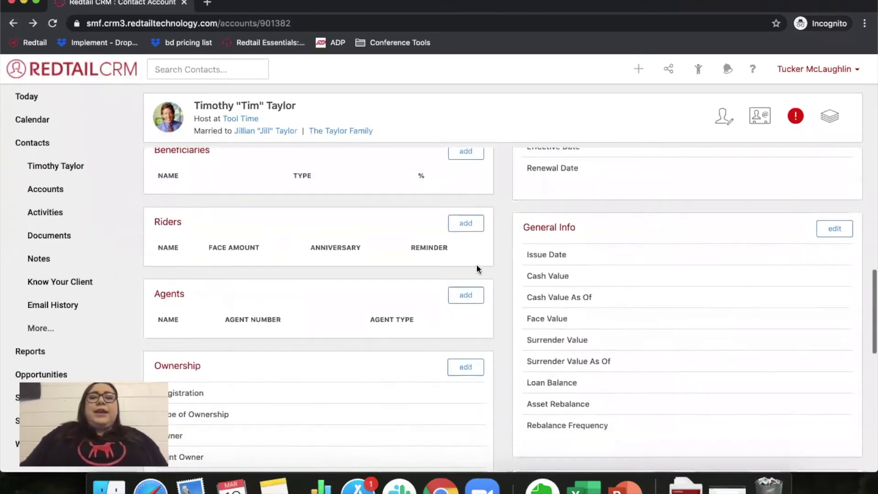
scroll(476, 268, "down", 3)
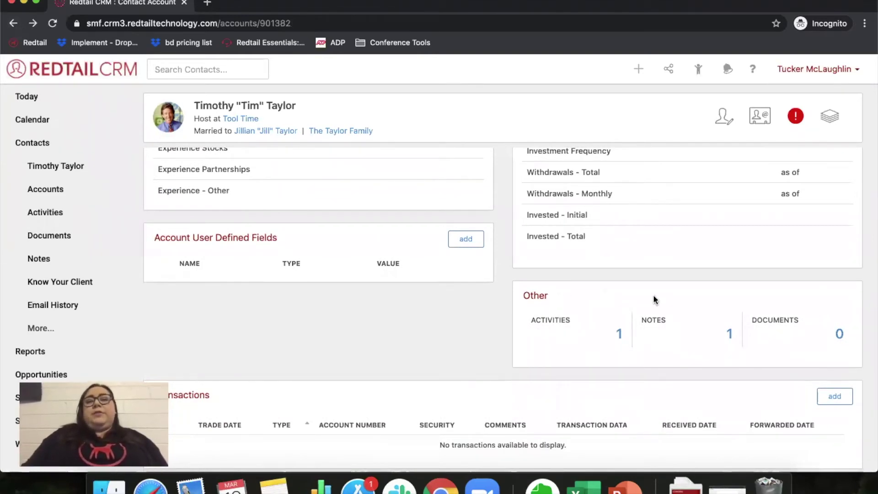
scroll(540, 243, "up", 1)
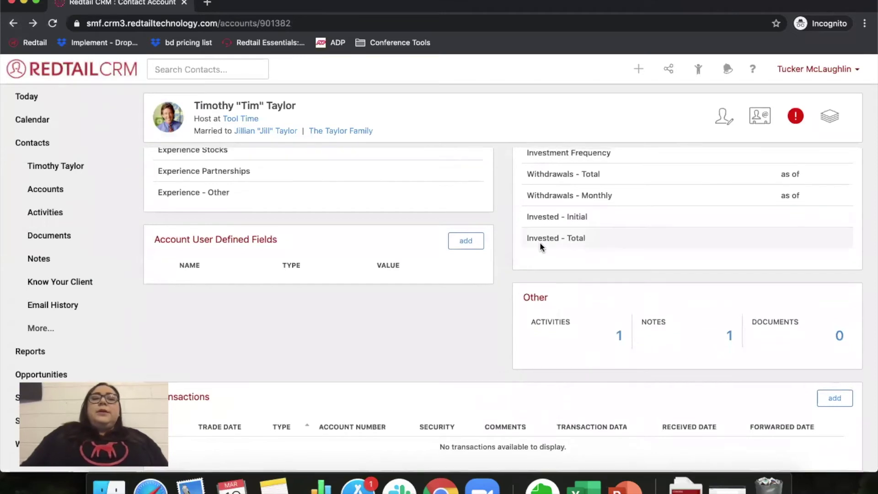
scroll(540, 243, "up", 10)
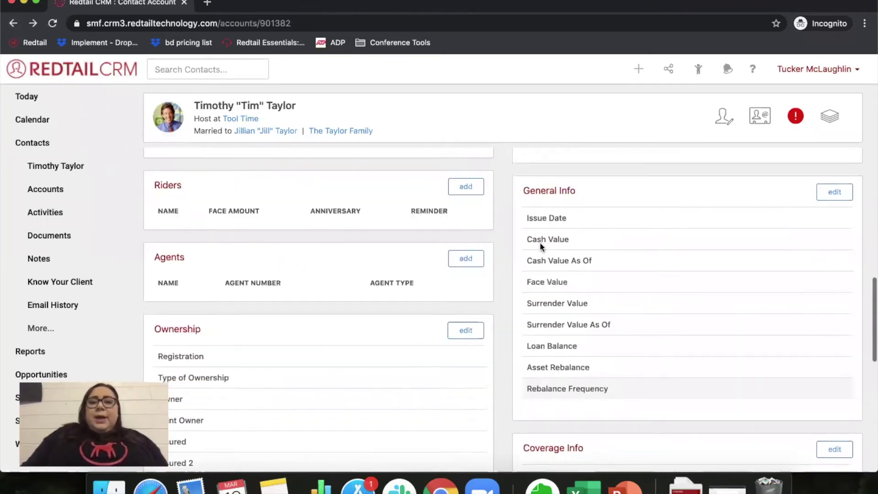
scroll(538, 247, "up", 1)
scroll(537, 245, "down", 3)
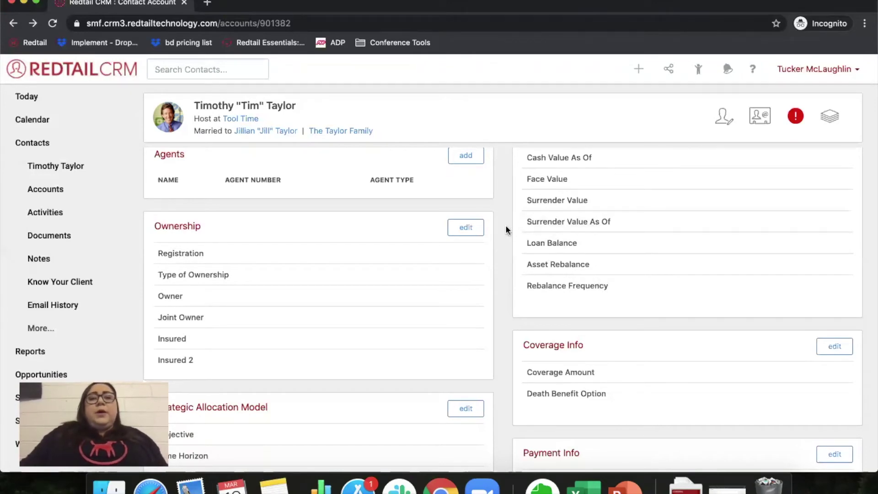
scroll(497, 225, "up", 15)
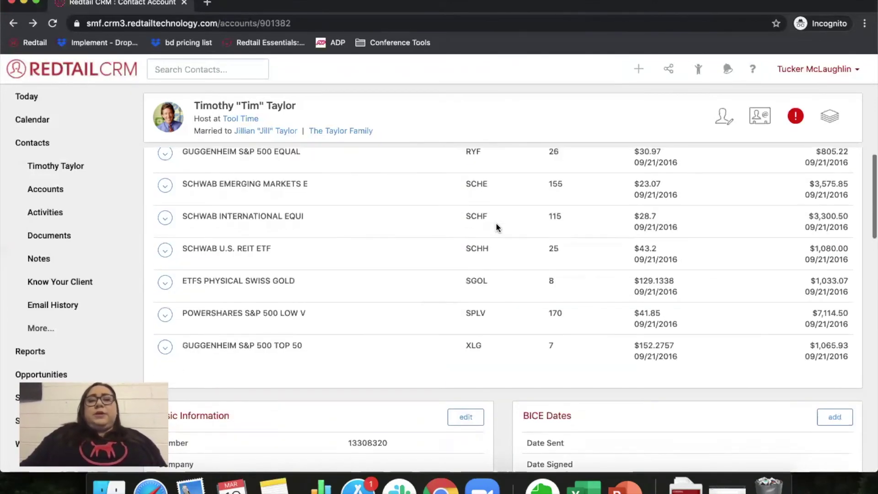
scroll(496, 222, "up", 4)
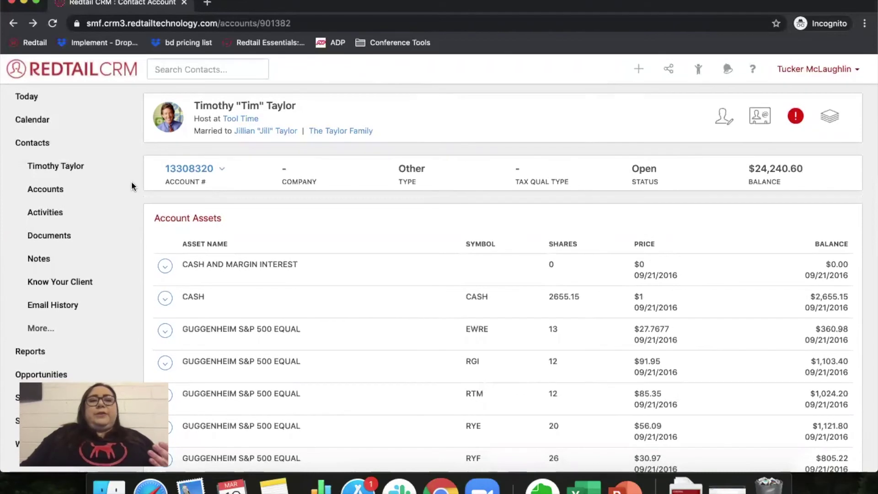
Return to the contact's accounts list and include the family accounts in it.
left_click(55, 192)
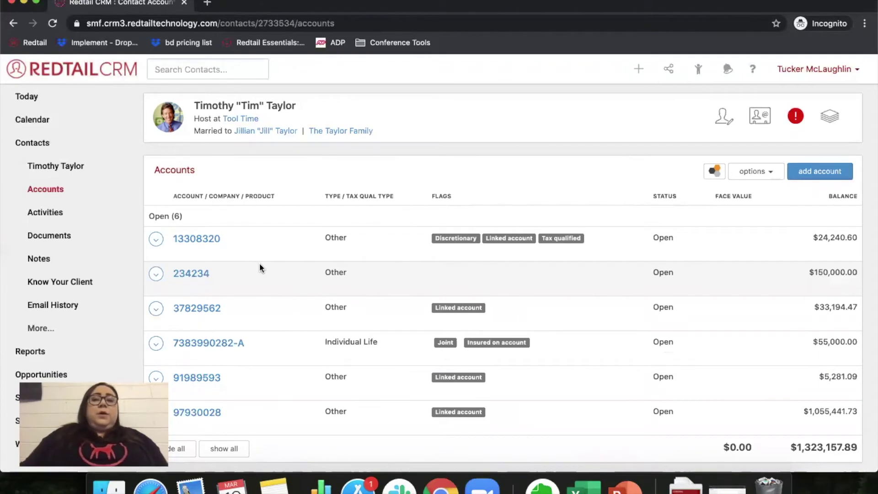
left_click(772, 175)
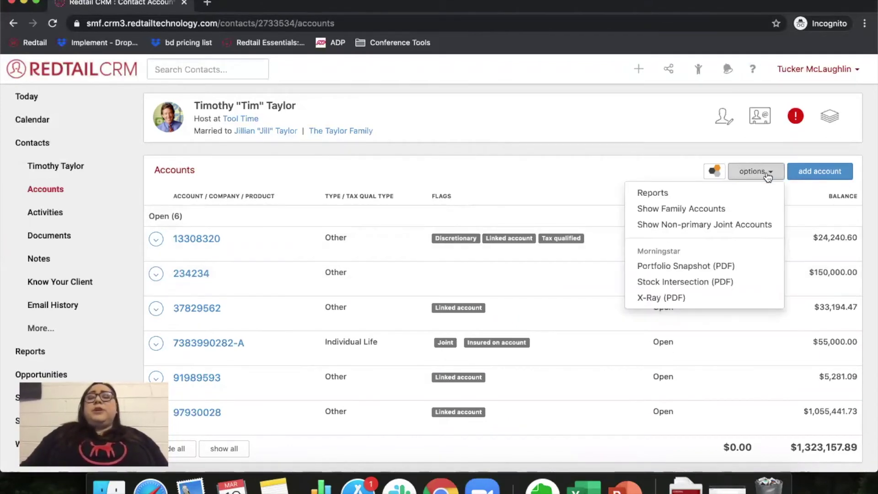
left_click(708, 210)
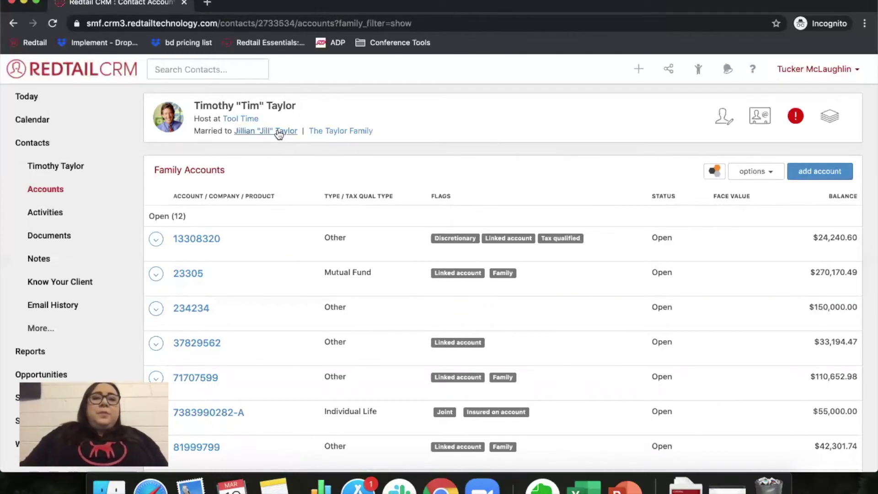
View the spouse's family accounts in a separate browser tab, and return to the original contact's accounts list.
right_click(276, 130)
left_click(263, 116)
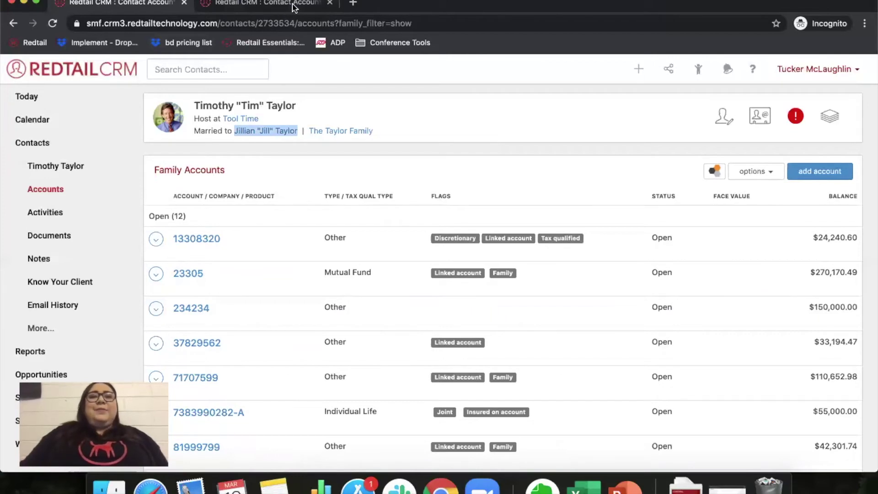
left_click(286, 8)
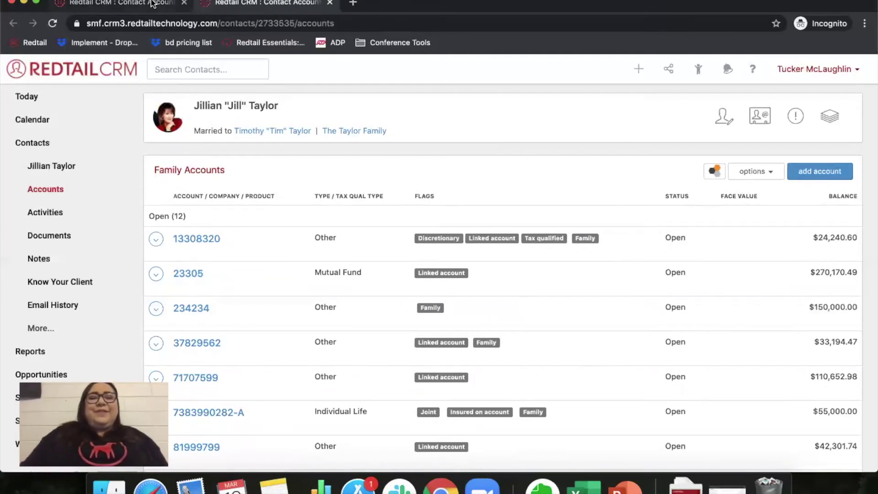
left_click(152, 3)
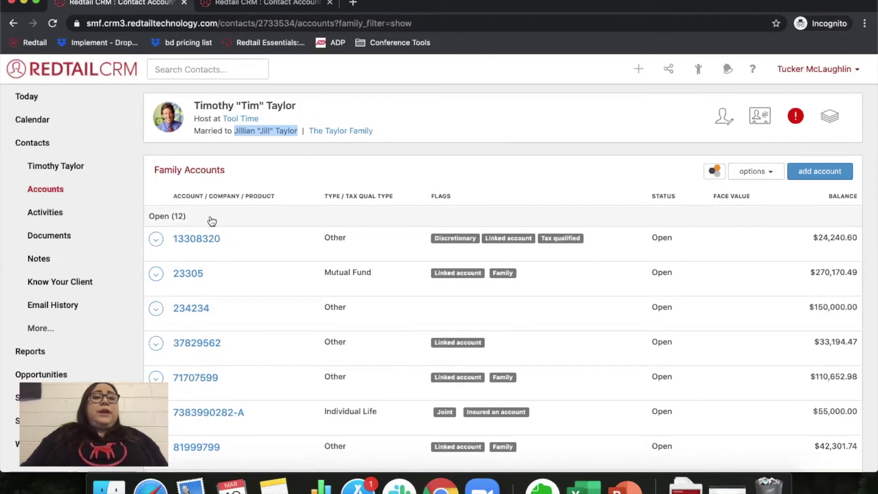
Check which family member the Family flags refer to on the family accounts.
mouse_move(502, 273)
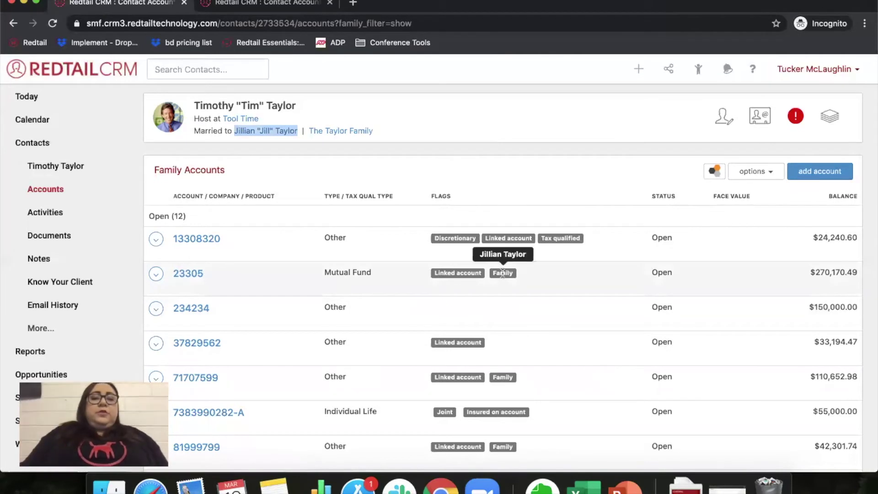
mouse_move(503, 377)
scroll(505, 375, "down", 1)
scroll(505, 374, "up", 1)
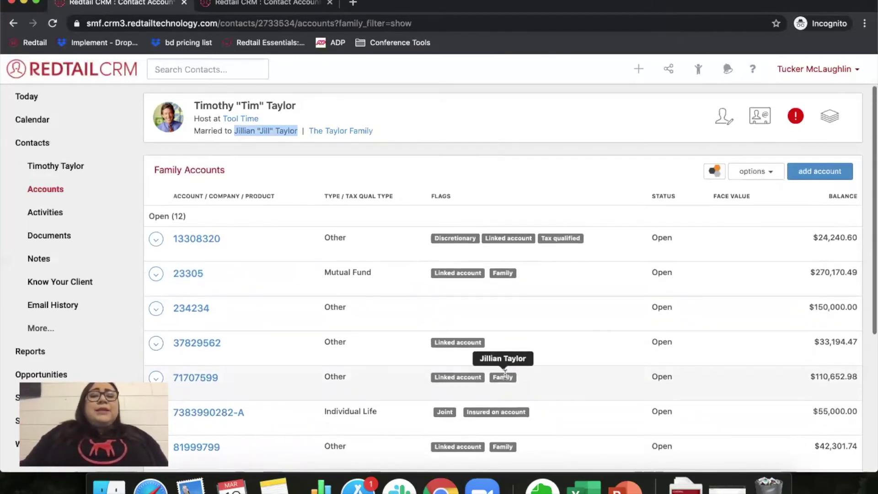
Show the non-primary joint accounts in the list, and hide both them and the family accounts again.
left_click(759, 175)
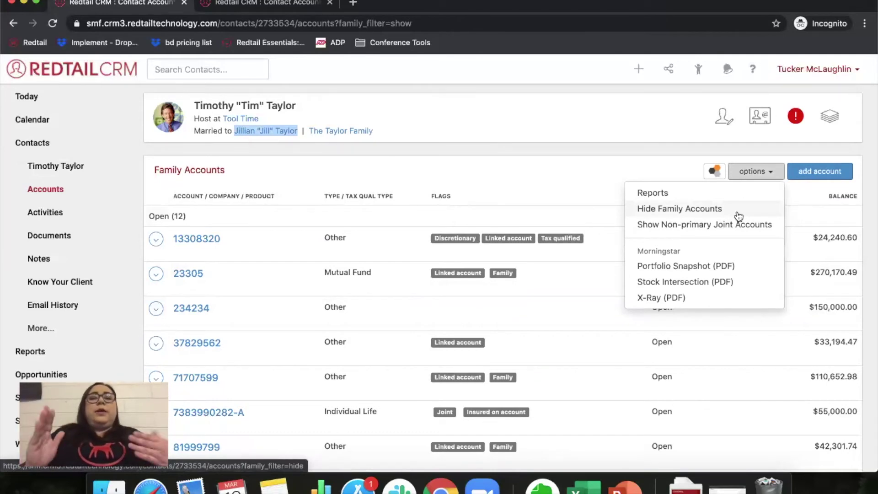
left_click(726, 234)
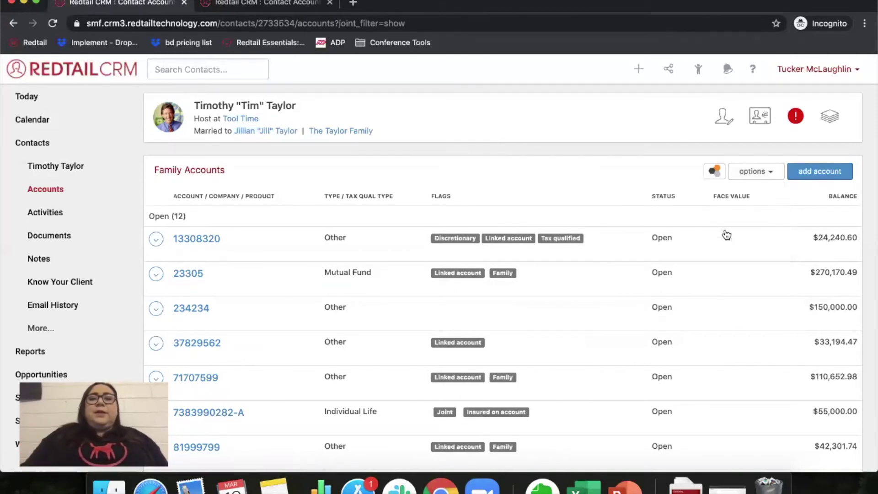
left_click(762, 177)
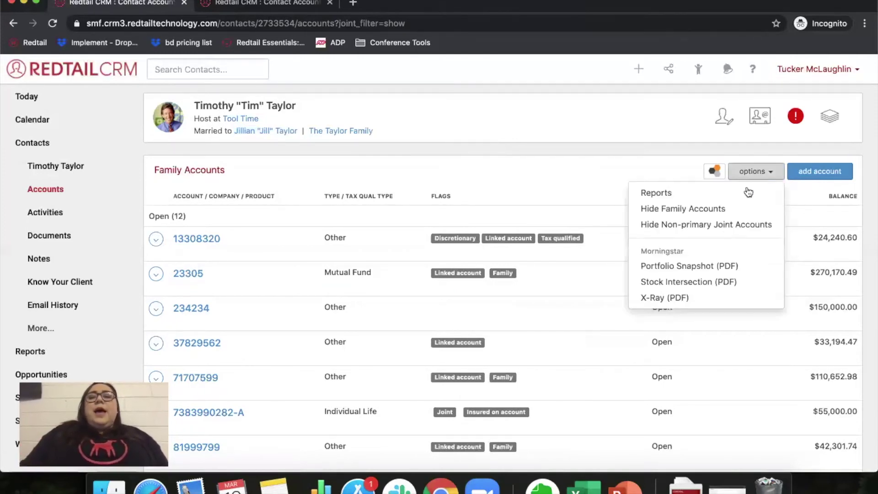
left_click(704, 226)
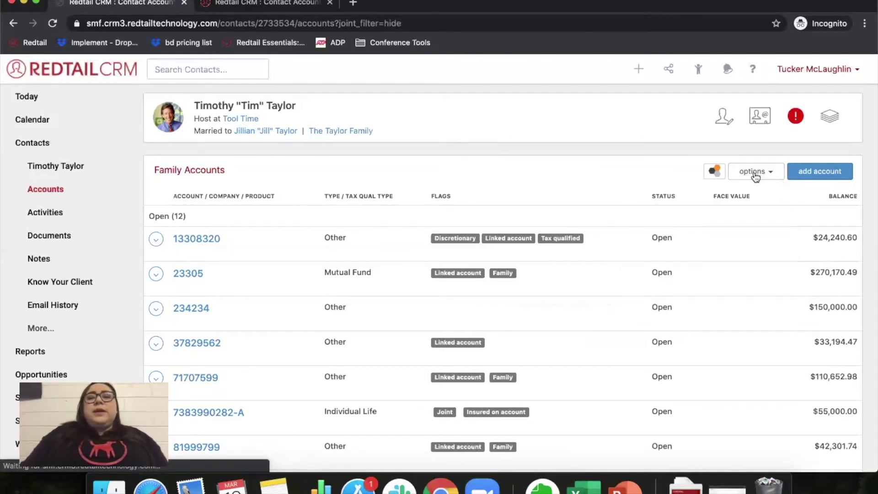
left_click(757, 171)
left_click(711, 211)
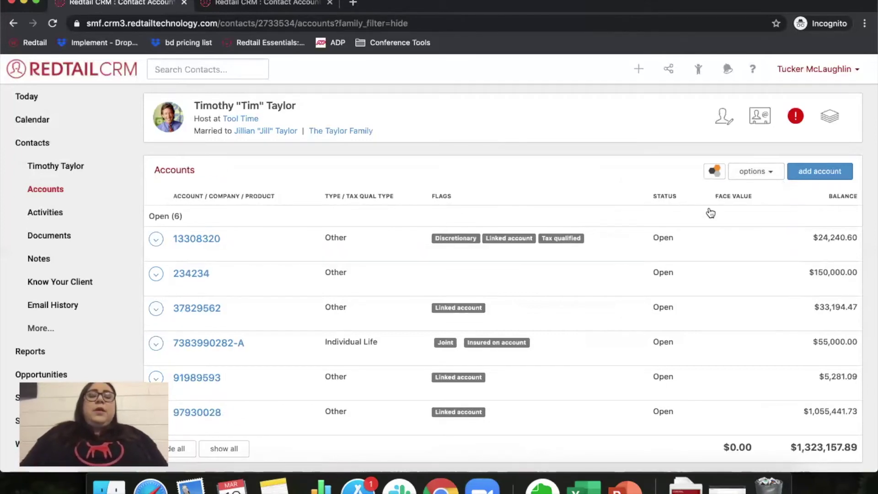
View the account reports available for the contact, close the list, and look over the remaining account options.
left_click(757, 172)
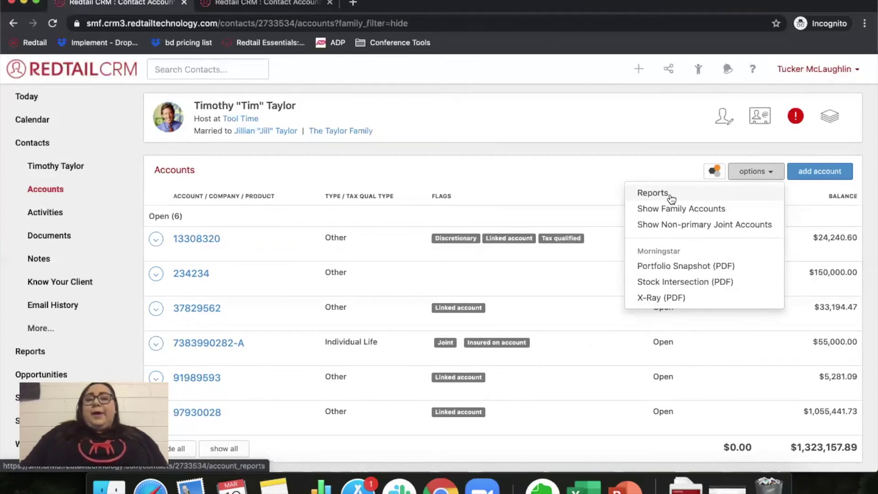
left_click(652, 193)
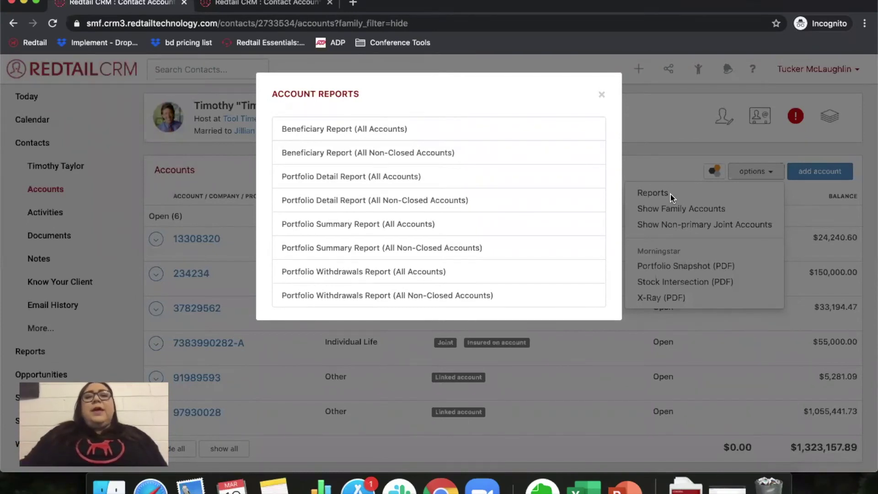
left_click(602, 94)
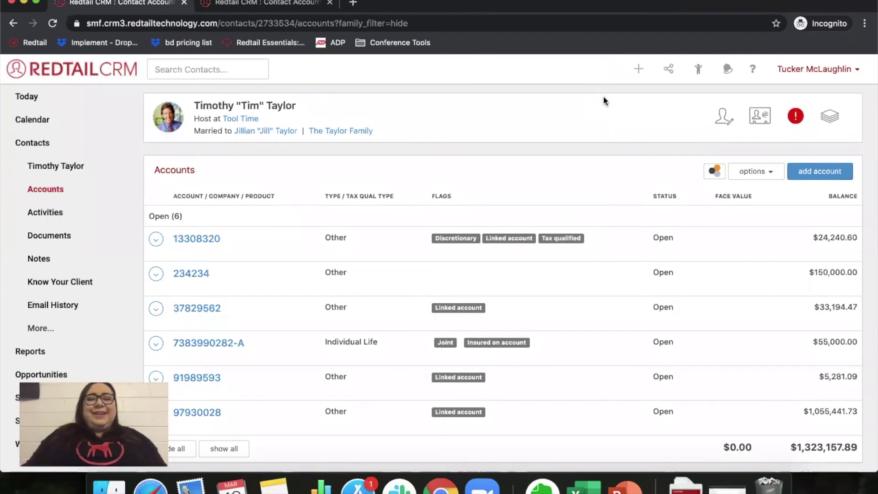
left_click(753, 172)
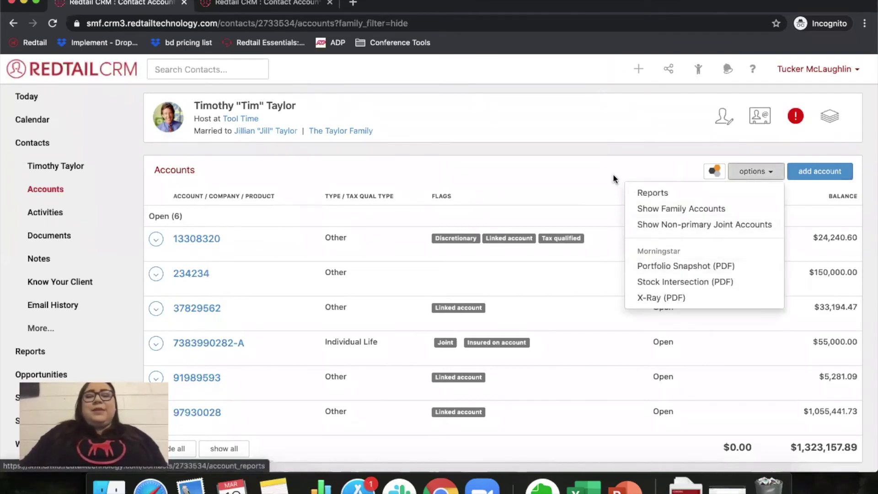
left_click(595, 171)
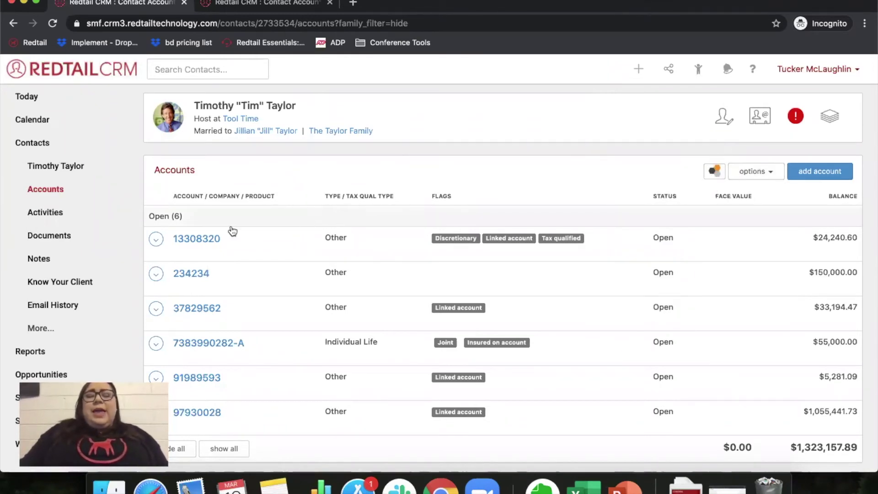
Generate the AdvisoryWorld factsheet for the first account, flagged Discretionary and Tax qualified.
left_click(157, 240)
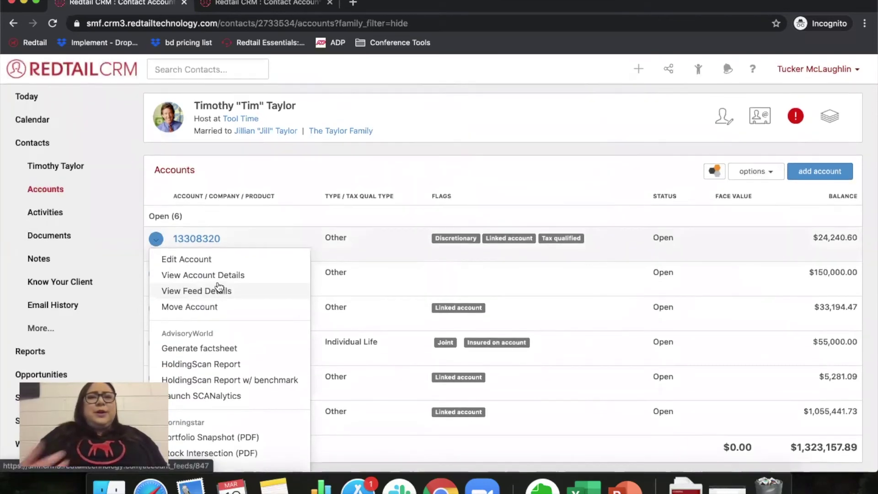
left_click(243, 349)
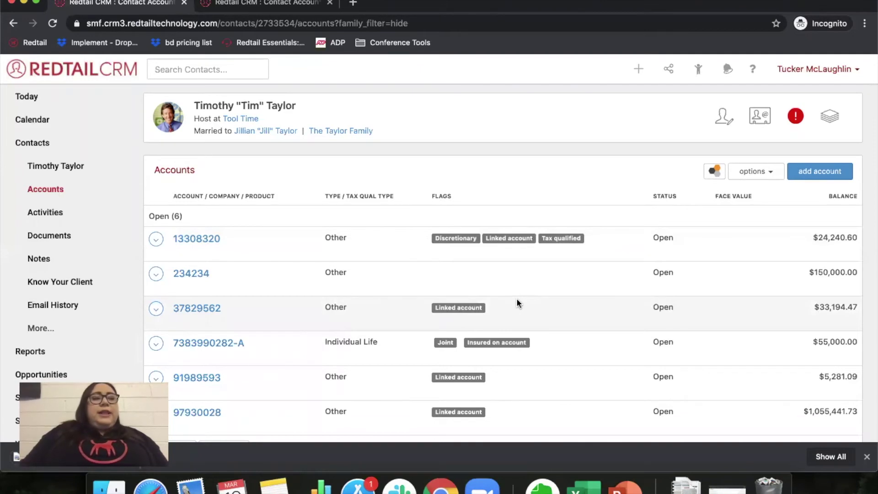
Show the family accounts again in the contact's accounts list.
scroll(518, 300, "down", 2)
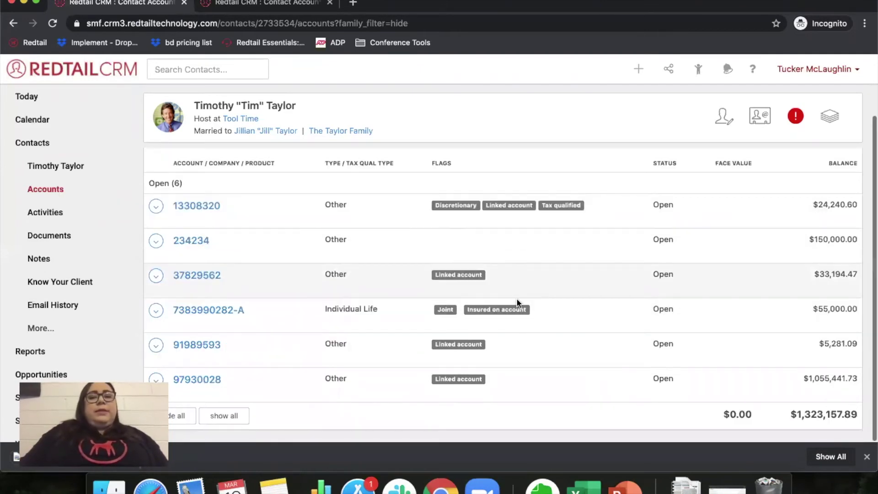
scroll(516, 270, "up", 2)
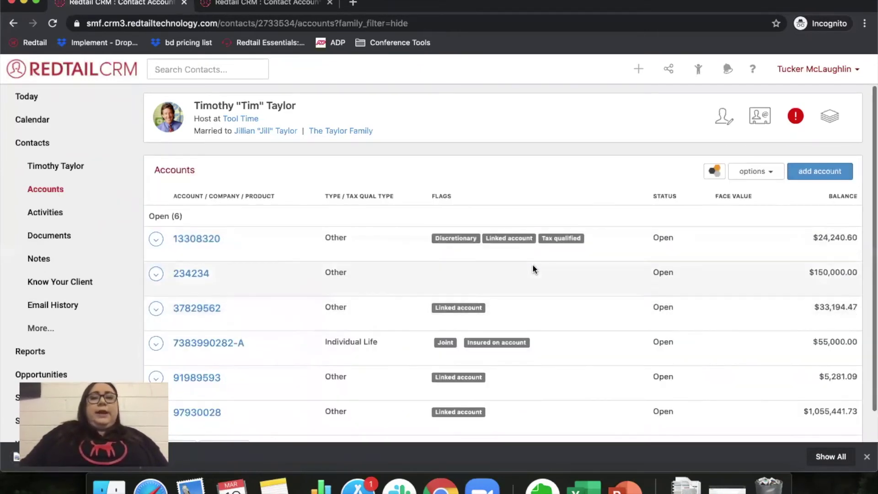
left_click(761, 176)
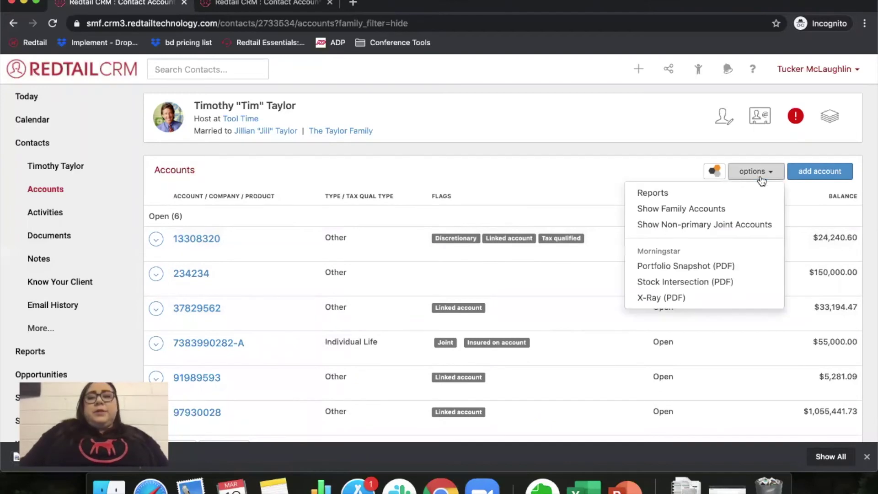
left_click(734, 217)
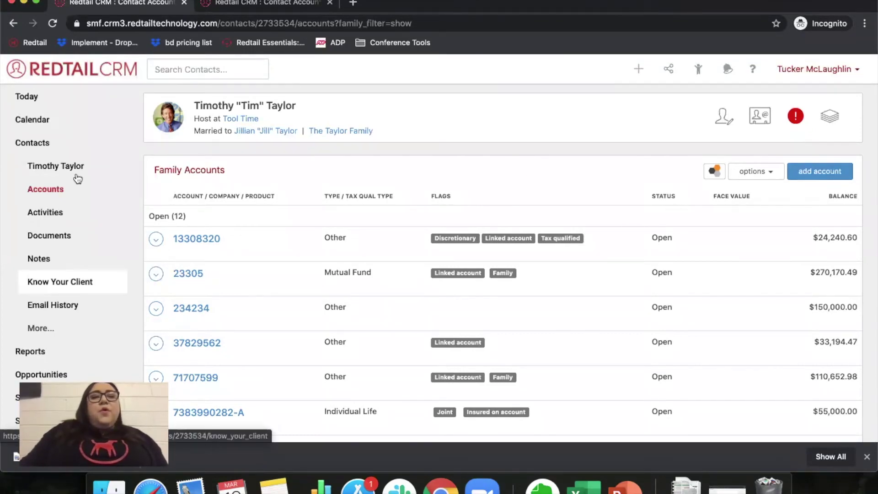
Open the reports area and examine the available account reports, from Accounts By Agent Name to Deleted Accounts.
left_click(41, 358)
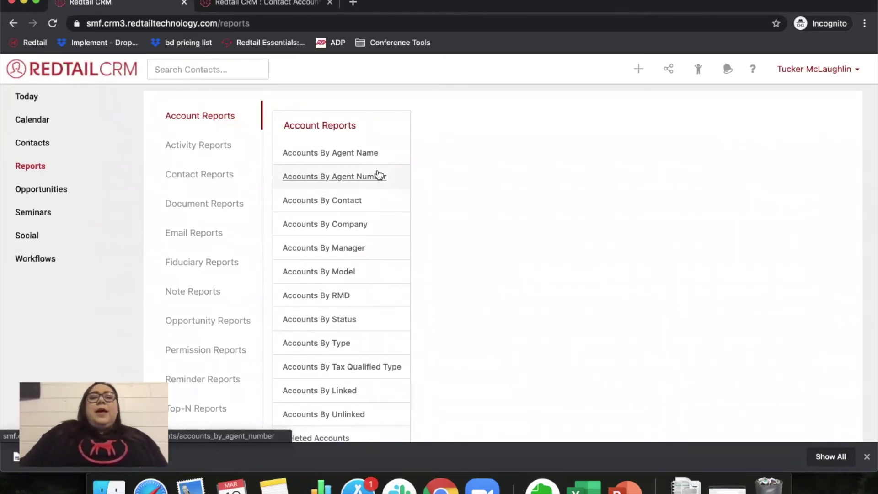
scroll(361, 329, "down", 3)
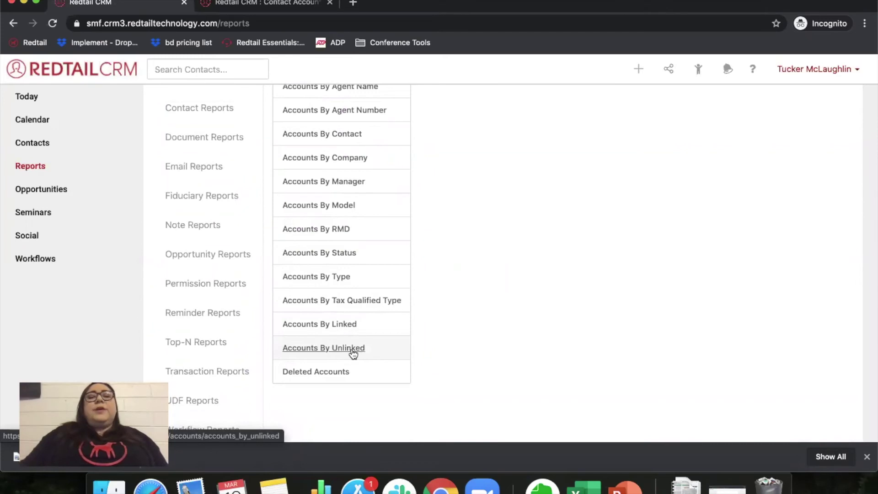
scroll(353, 353, "up", 2)
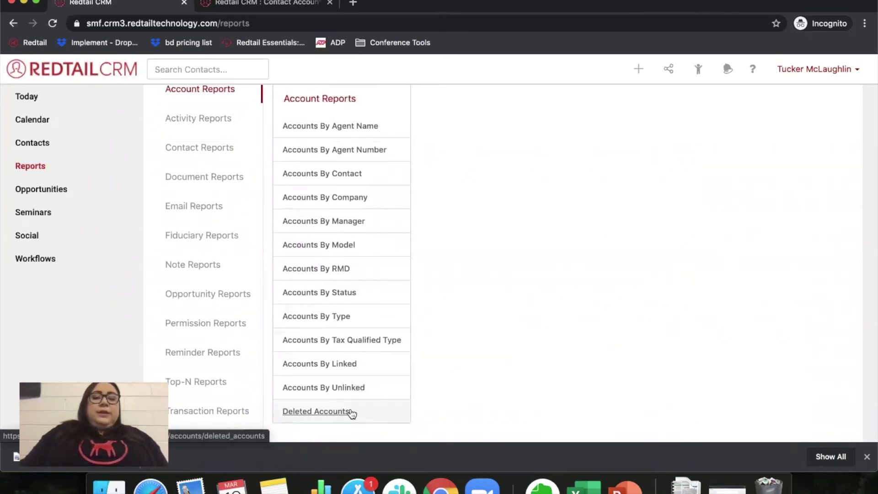
scroll(361, 295, "down", 1)
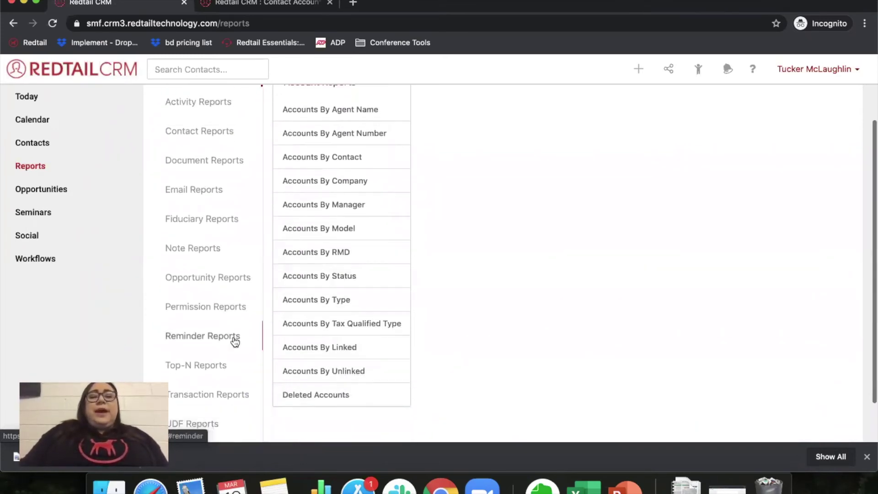
Show the Top-N Reports and look over the remaining report categories.
left_click(211, 366)
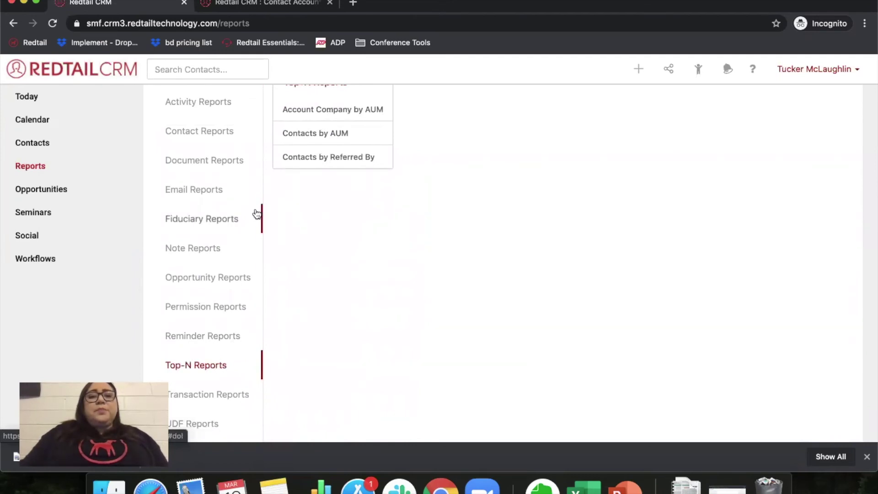
scroll(255, 213, "up", 3)
scroll(222, 273, "down", 5)
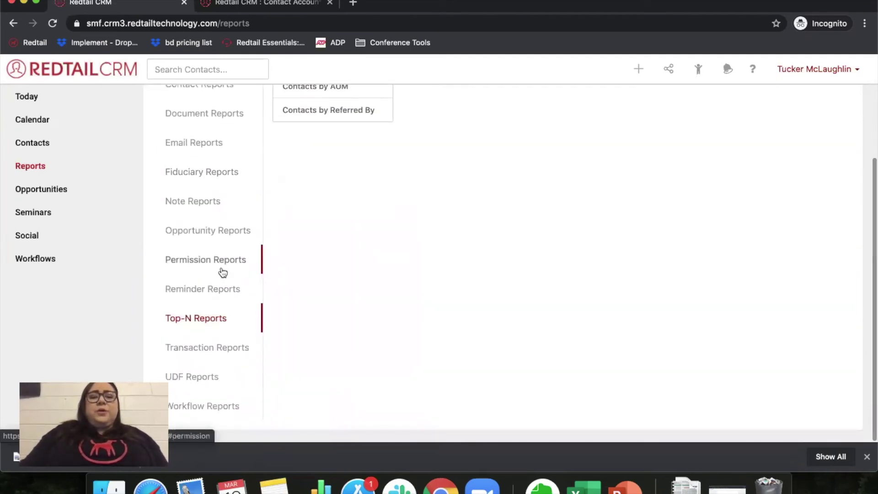
scroll(221, 274, "up", 3)
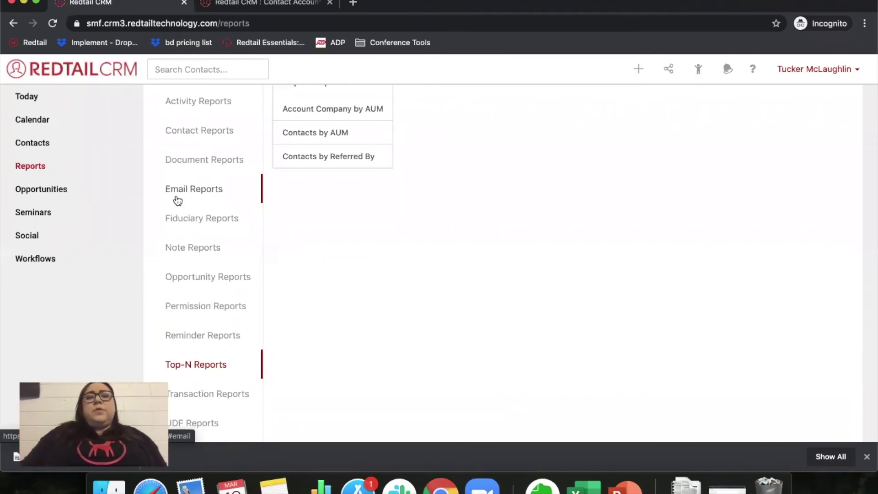
scroll(596, 215, "up", 2)
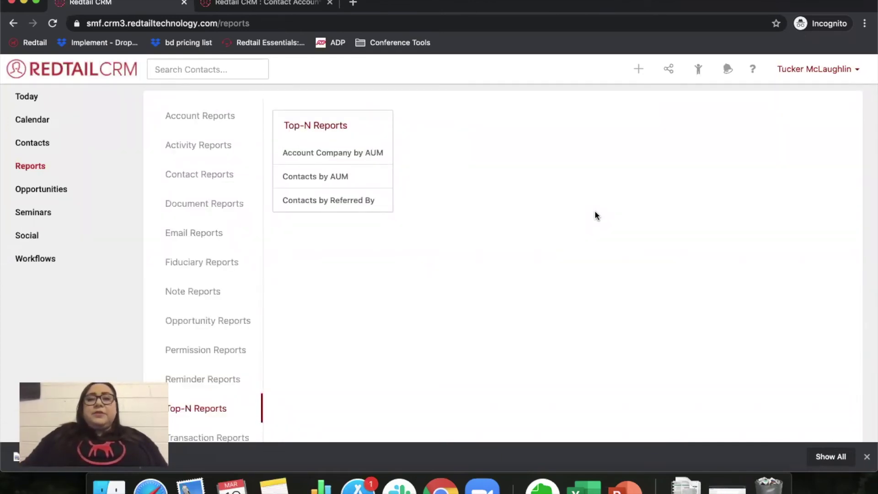
Open the saved contact QuickList for active clients with $500K+.
left_click(699, 70)
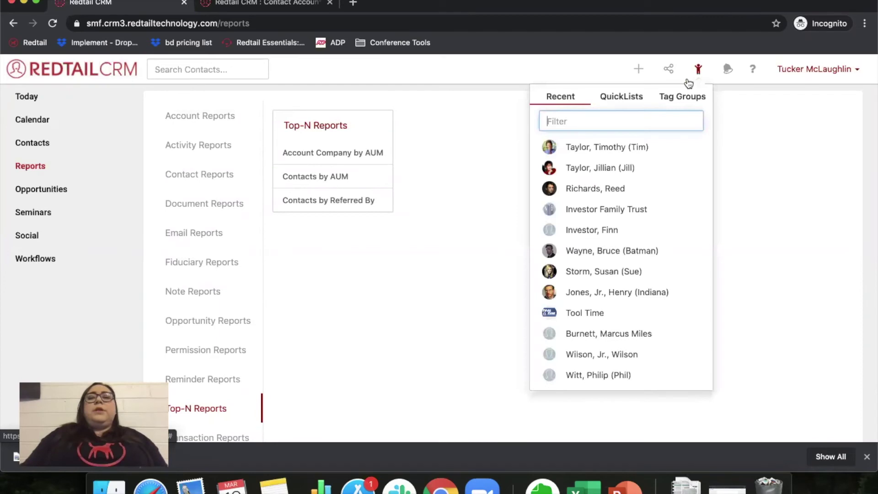
left_click(634, 103)
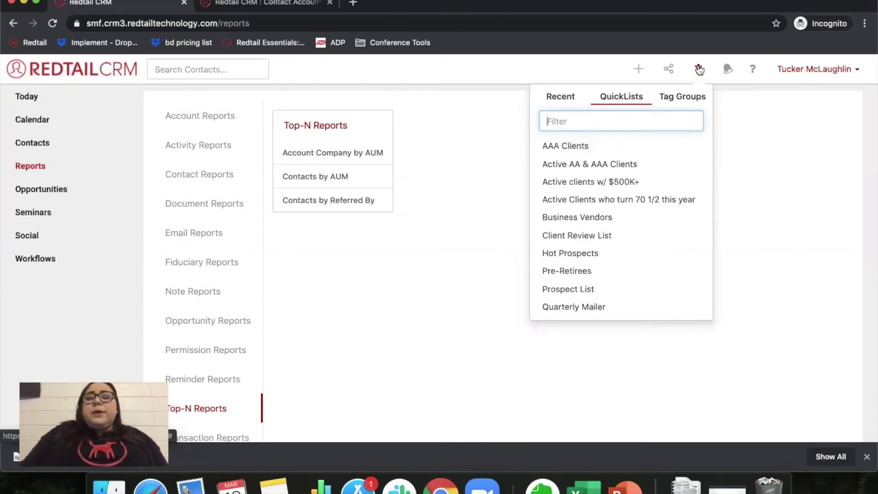
left_click(588, 183)
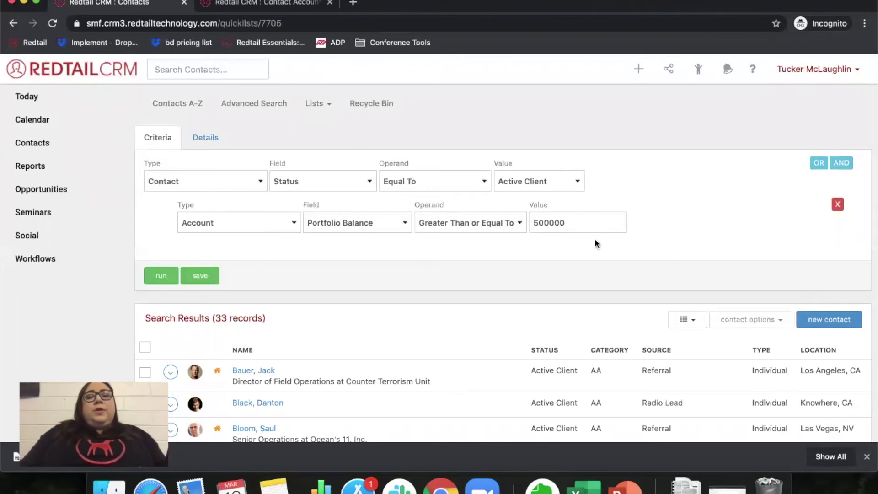
left_click(697, 70)
left_click(691, 214)
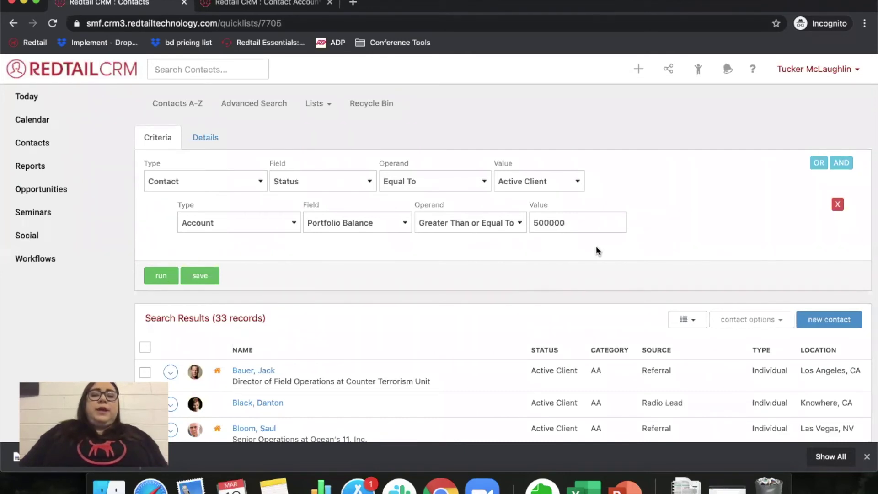
Review the QuickList's search results and select all the contacts in them.
scroll(597, 249, "down", 3)
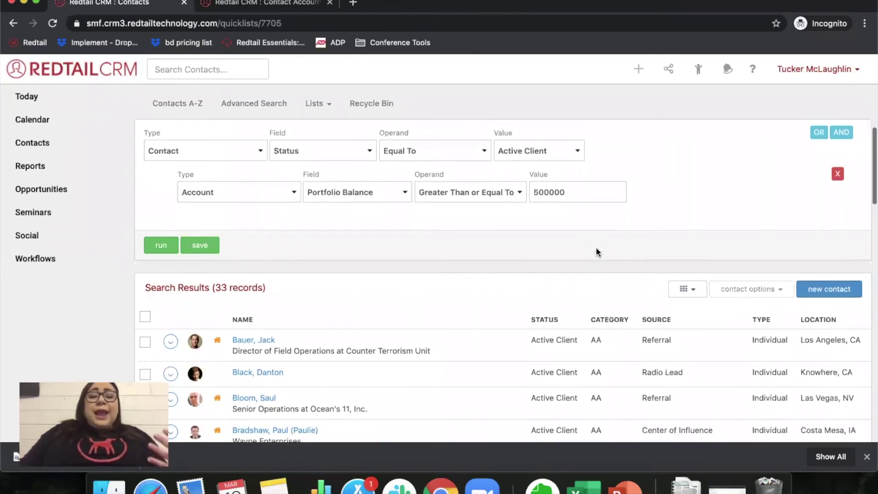
scroll(596, 248, "down", 1)
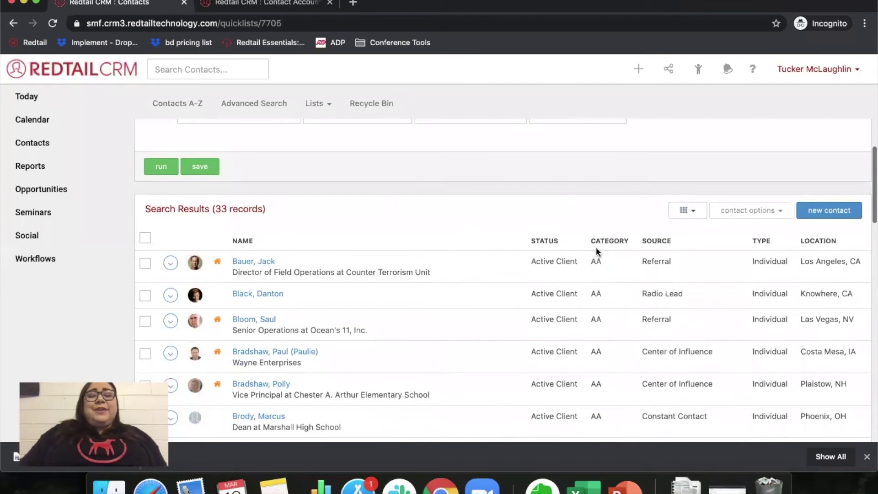
scroll(597, 250, "down", 2)
scroll(597, 249, "up", 5)
scroll(596, 247, "down", 2)
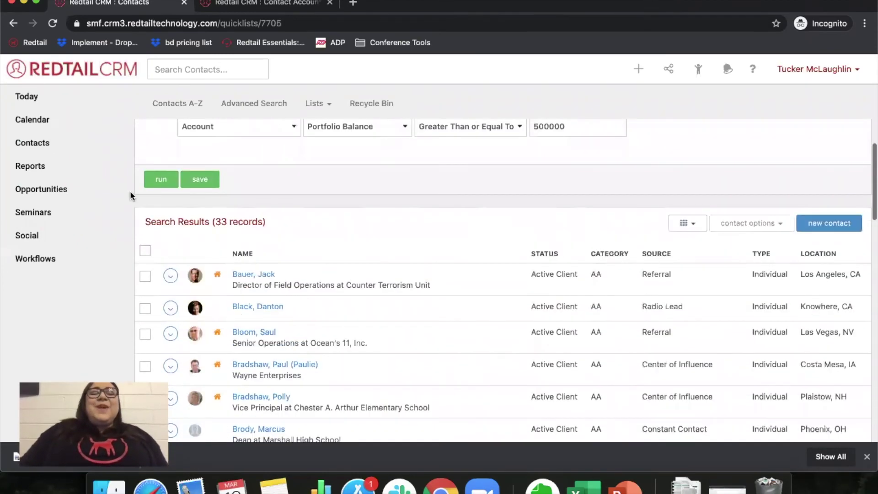
left_click(145, 251)
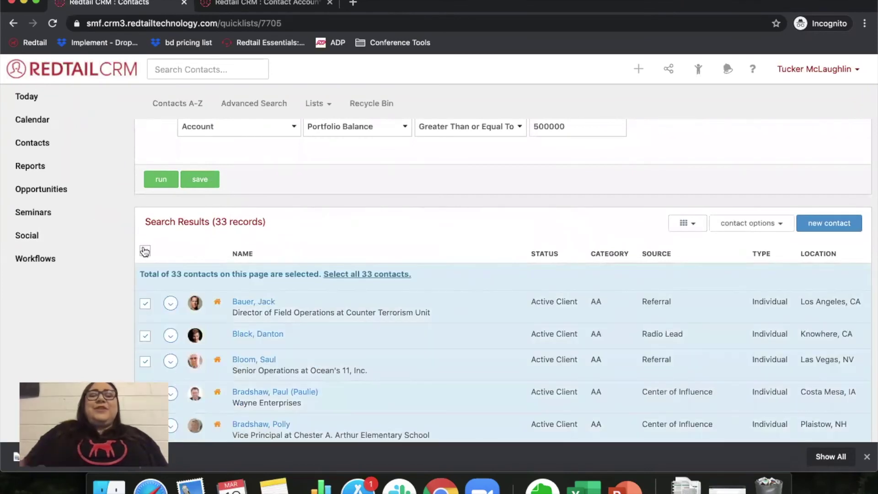
left_click(402, 276)
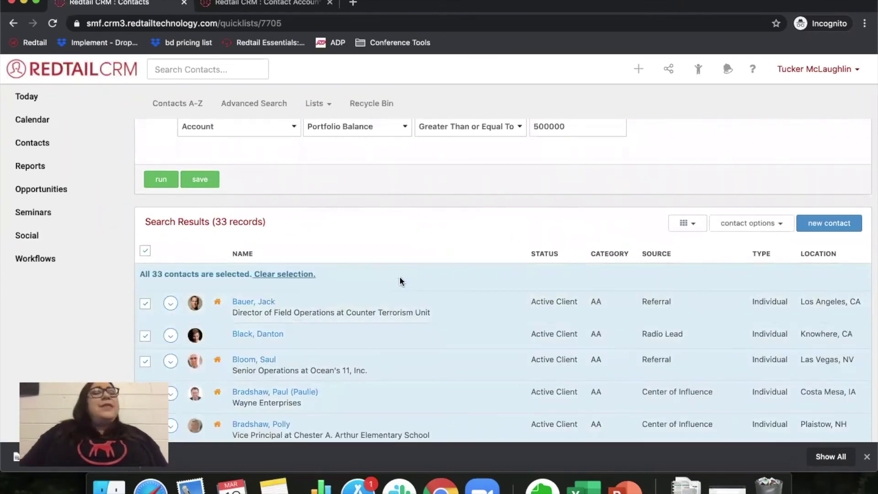
Run the Accounts By Contact export for the selected contacts.
left_click(765, 232)
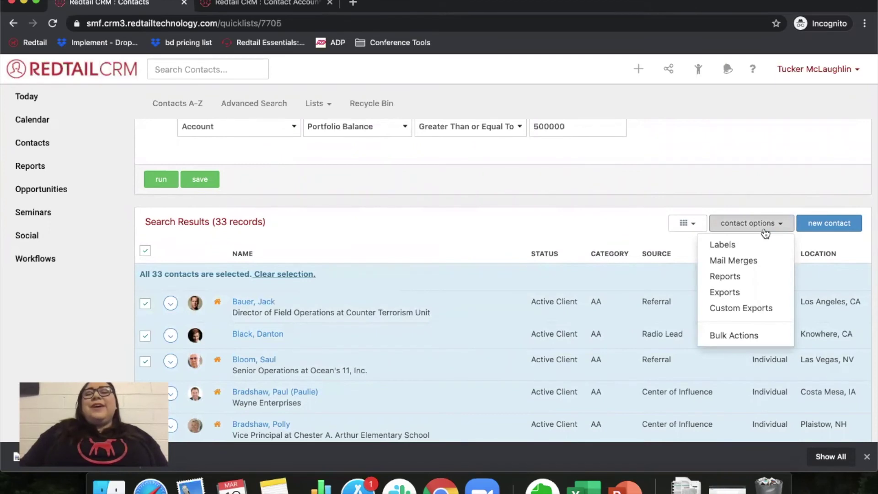
left_click(732, 293)
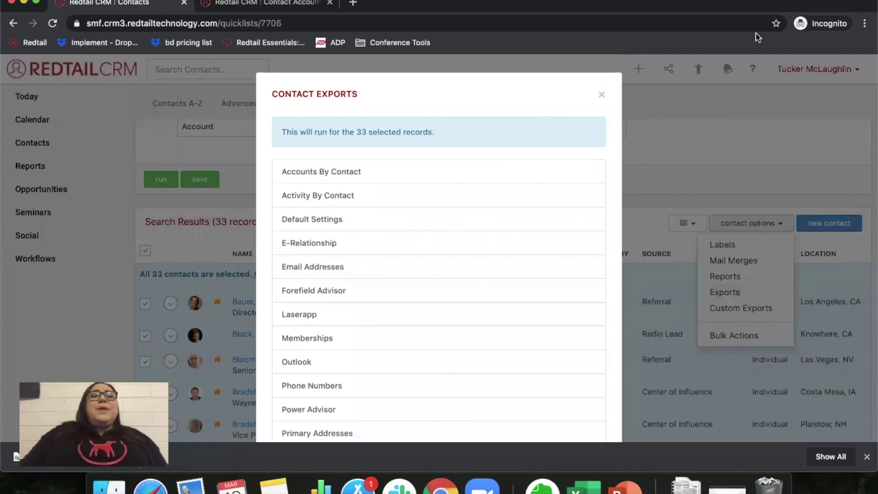
left_click(322, 178)
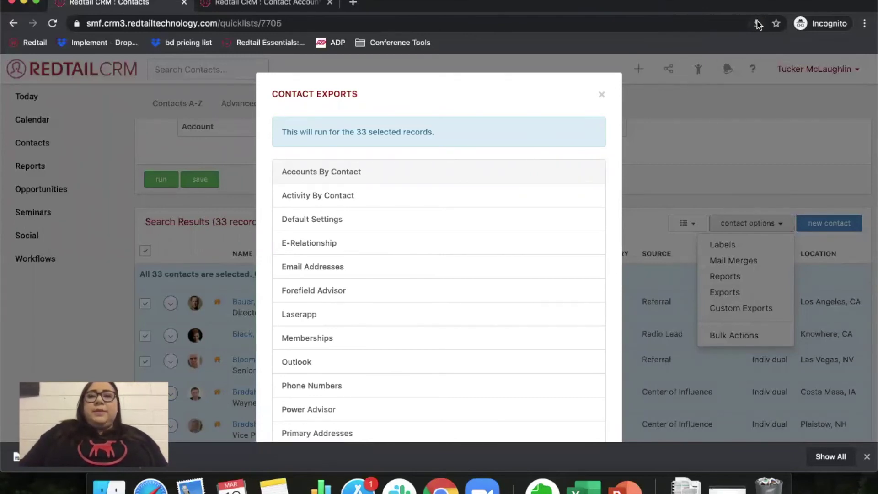
Always allow the site to download multiple files, rerun the Accounts By Contact export, and close the exports dialog.
left_click(757, 23)
left_click(727, 87)
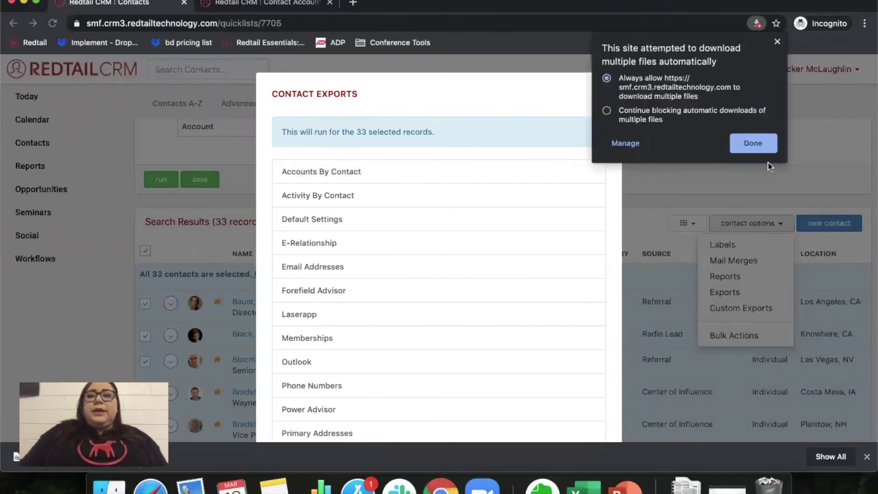
left_click(752, 143)
left_click(380, 172)
left_click(602, 95)
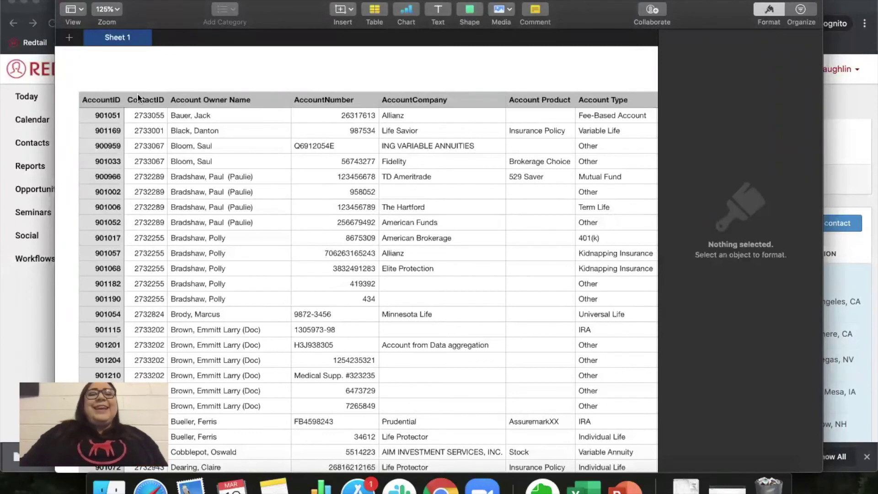
Examine the columns of the exported accounts_by_contact spreadsheet, from AccountID across to the account manager and model columns.
left_click(88, 94)
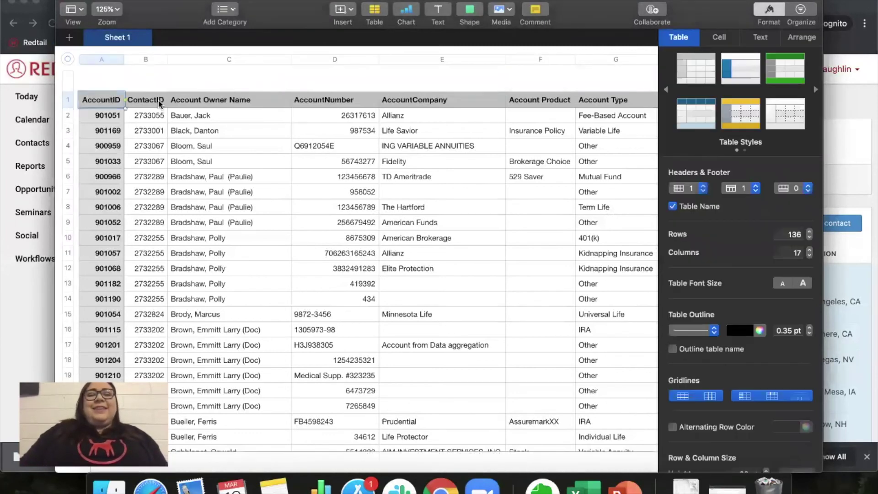
left_click(205, 83)
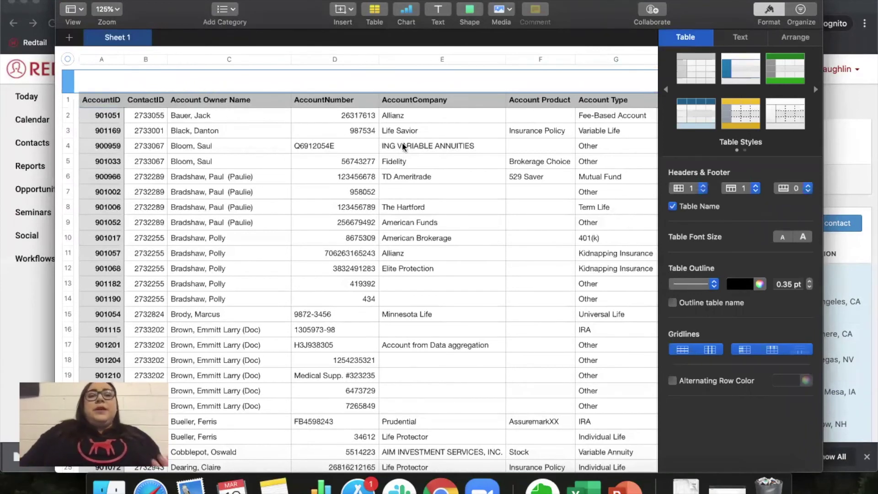
scroll(465, 128, "right", 3)
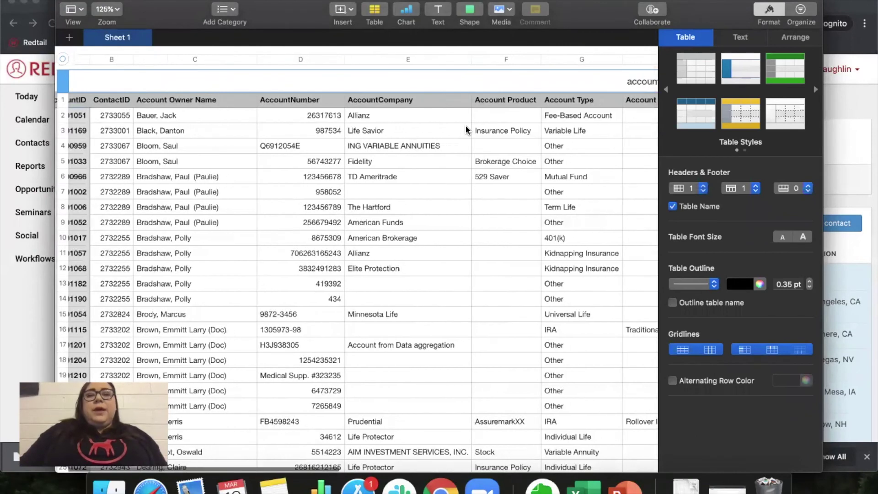
scroll(466, 125, "right", 3)
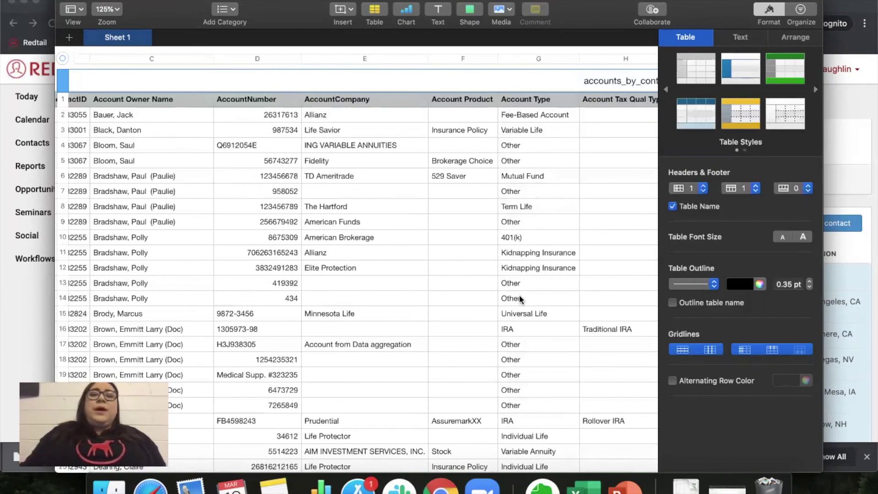
scroll(520, 297, "right", 5)
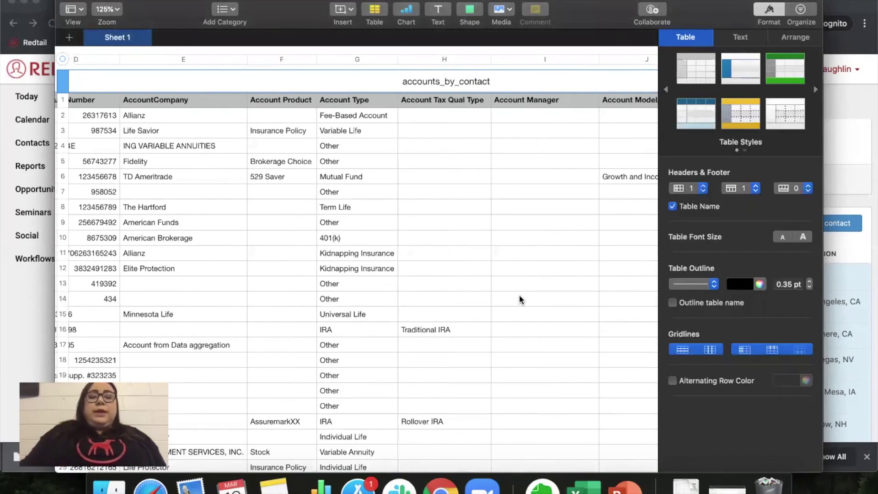
scroll(520, 298, "left", 5)
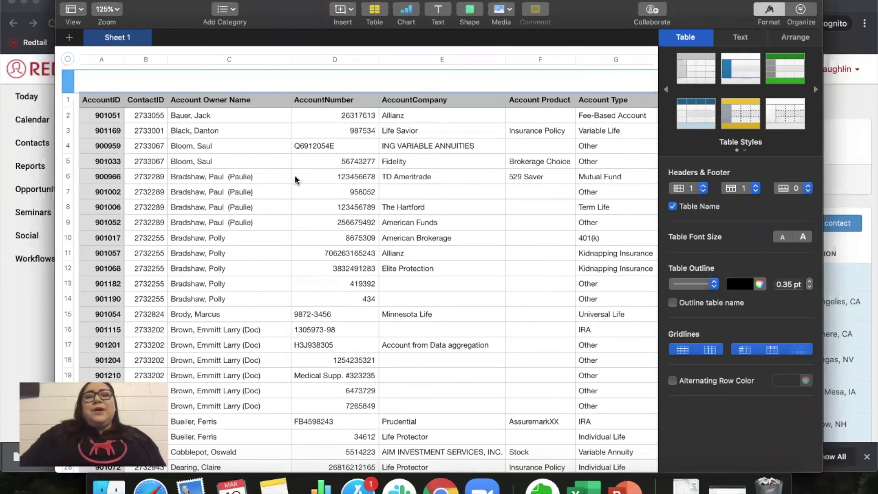
Switch back to Redtail CRM in the browser, review the help options, and open the Redtail Help Desk.
key("super+Tab")
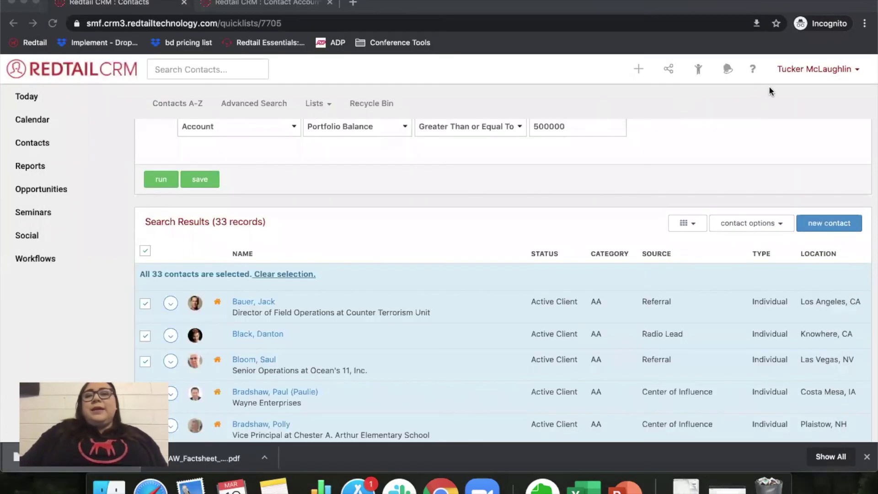
left_click(753, 69)
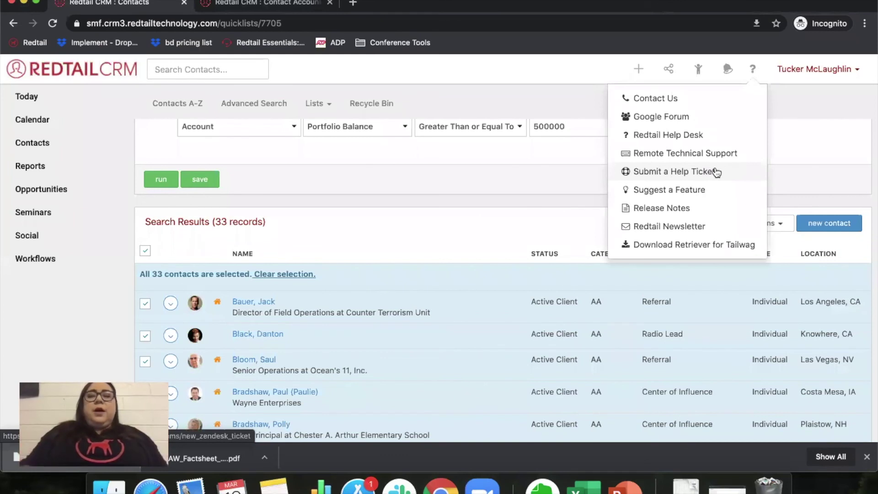
left_click(534, 161)
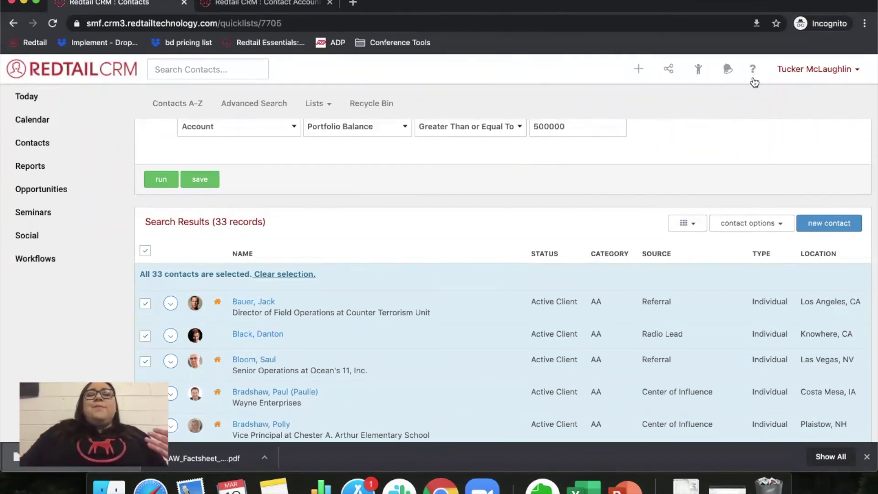
left_click(753, 71)
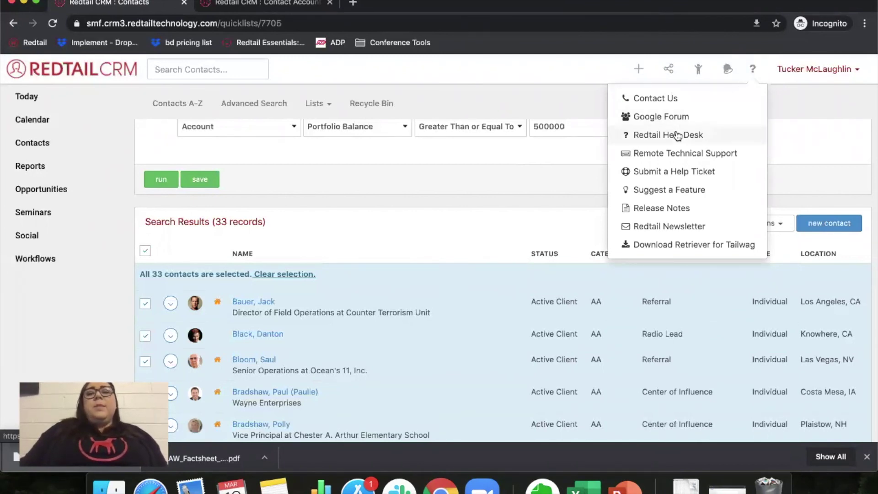
left_click(677, 134)
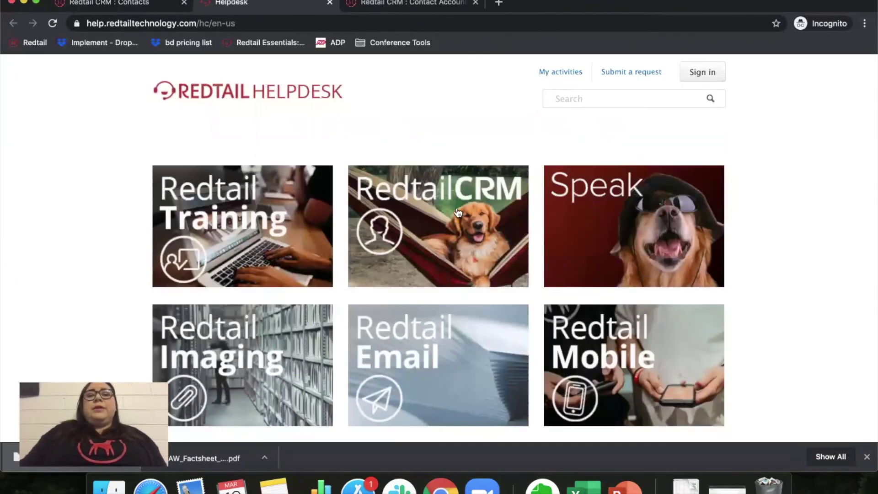
Open the Portfolio Management and Custodians article from the CRM Integrations section and look through its lists of custodians and portfolio management tools.
left_click(458, 213)
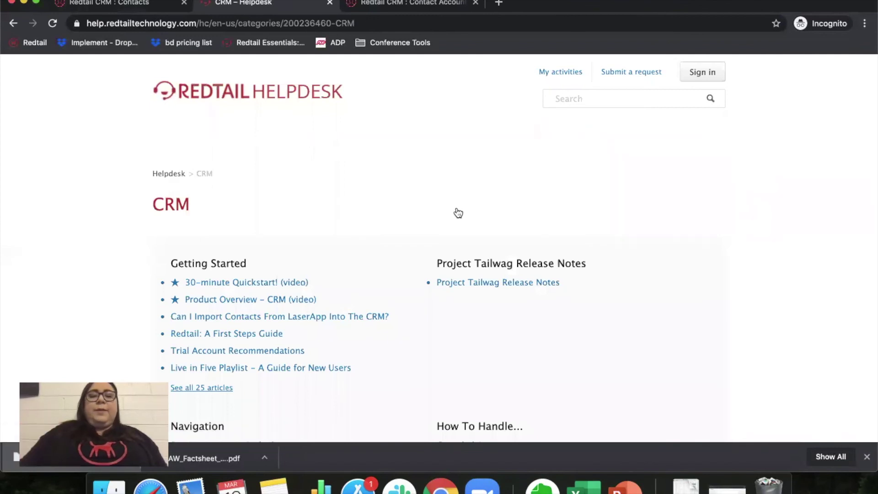
scroll(778, 281, "down", 14)
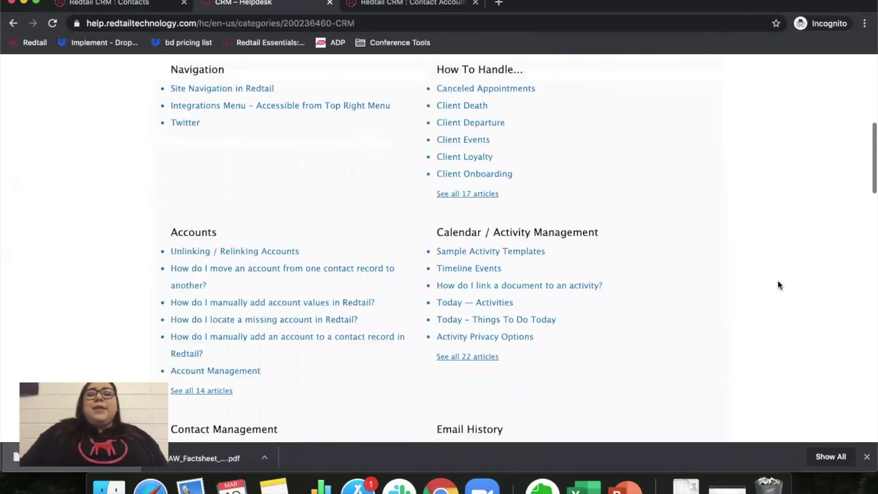
scroll(780, 285, "down", 6)
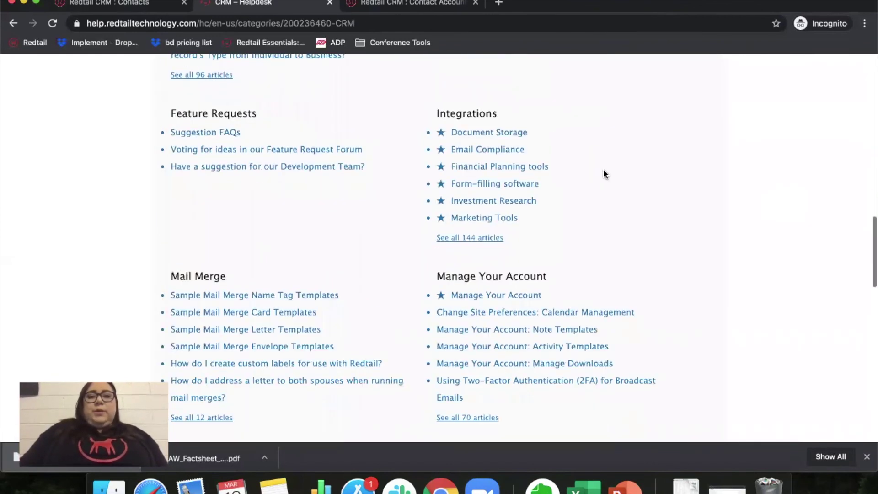
left_click(472, 118)
scroll(430, 214, "down", 3)
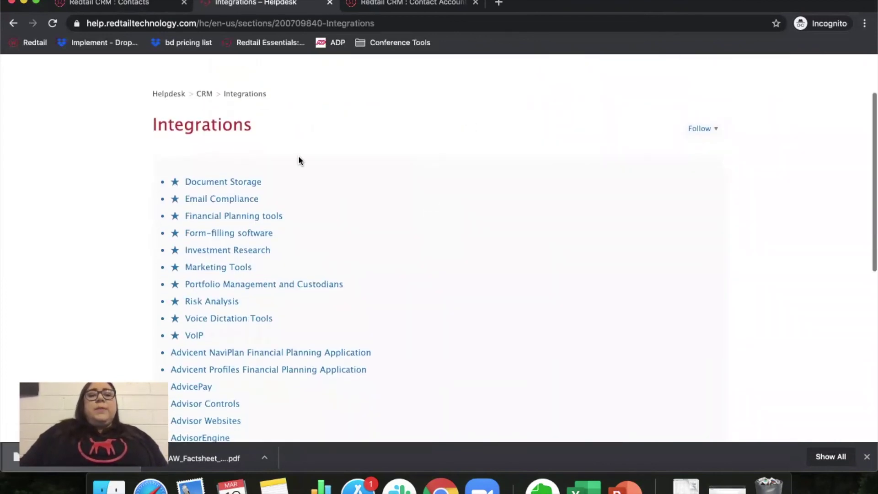
left_click(266, 284)
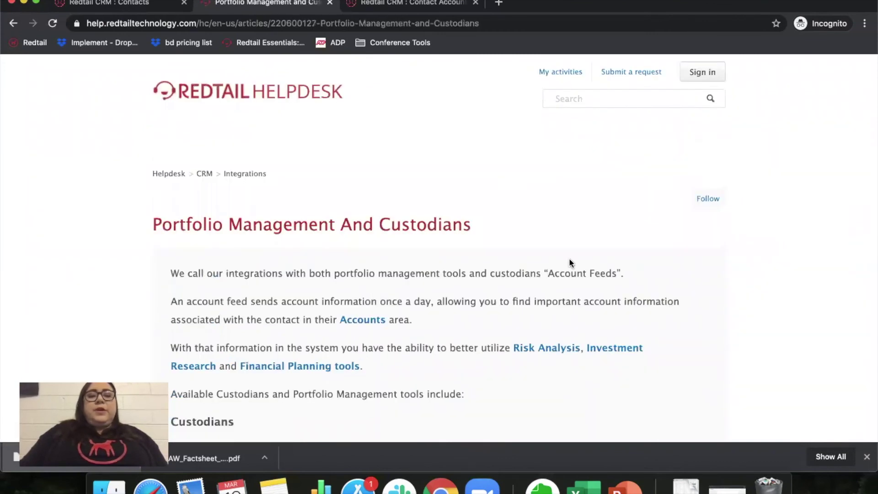
scroll(569, 260, "down", 5)
scroll(570, 261, "down", 7)
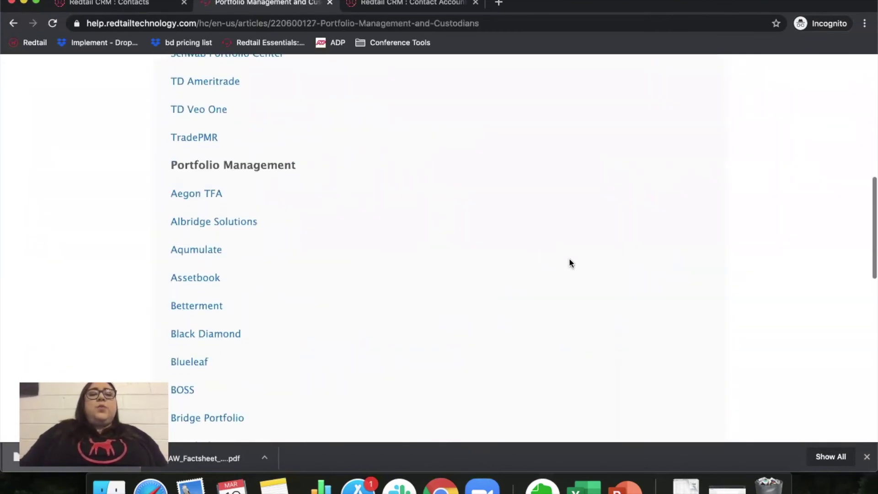
Look through the rest of the Portfolio Management and Custodians lists, then return to the Help Desk's Integrations section.
scroll(570, 262, "down", 10)
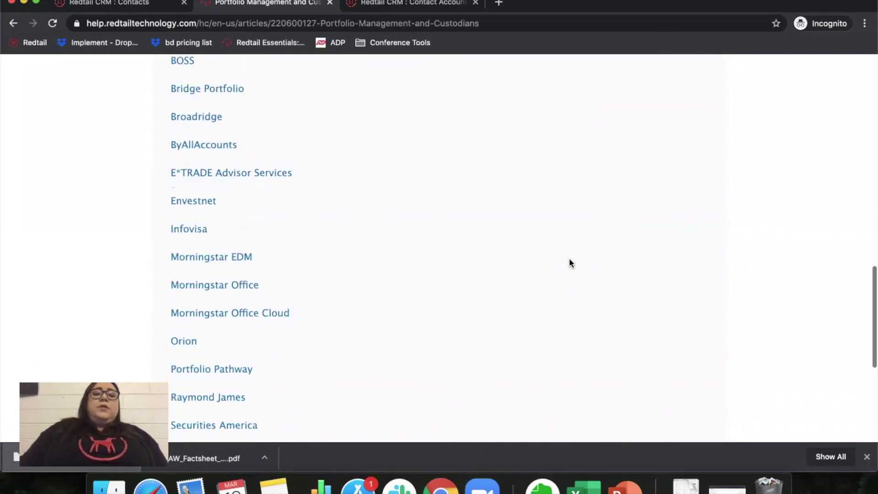
scroll(571, 263, "up", 16)
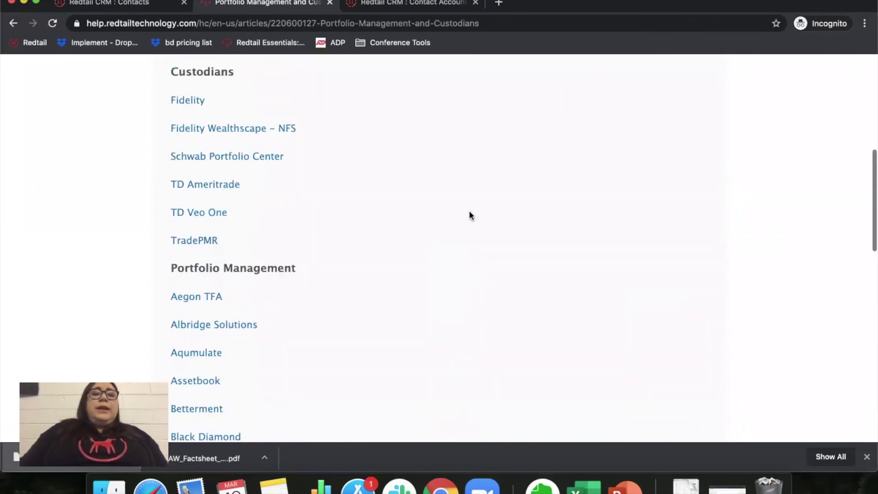
left_click(14, 21)
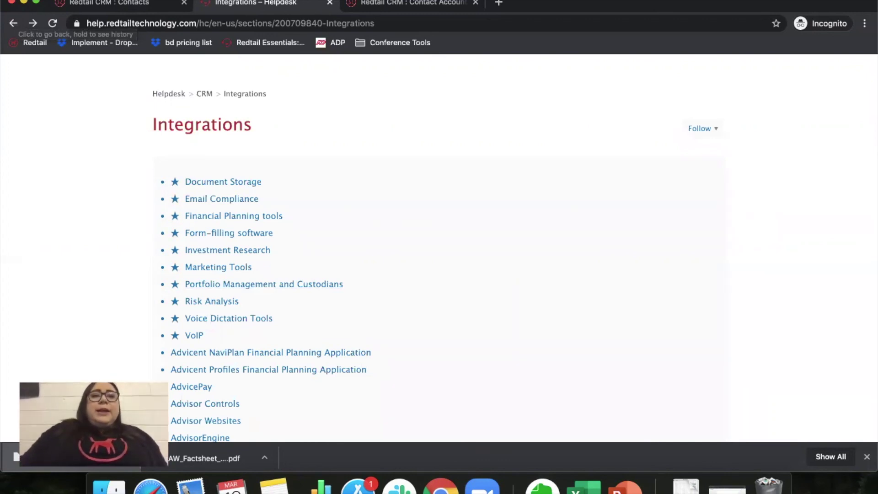
Switch back to the Redtail CRM contacts page and open the Manage Your Integrations page for the logged-in account.
left_click(147, 5)
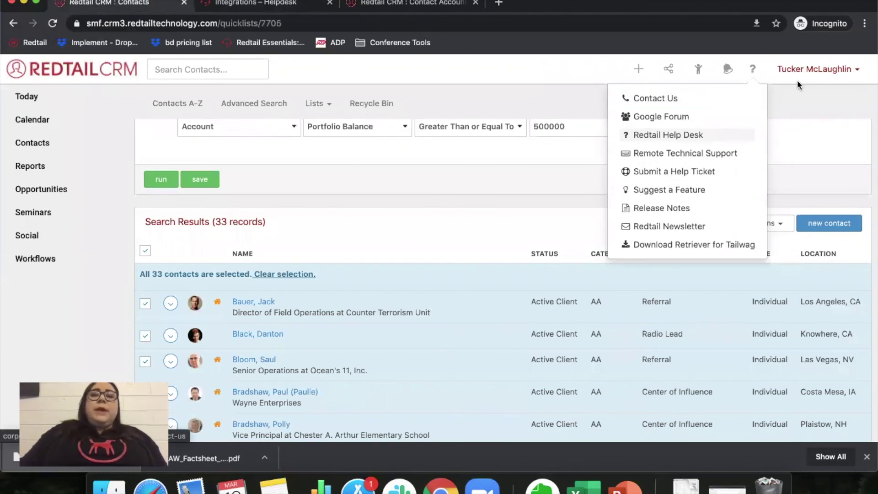
left_click(815, 69)
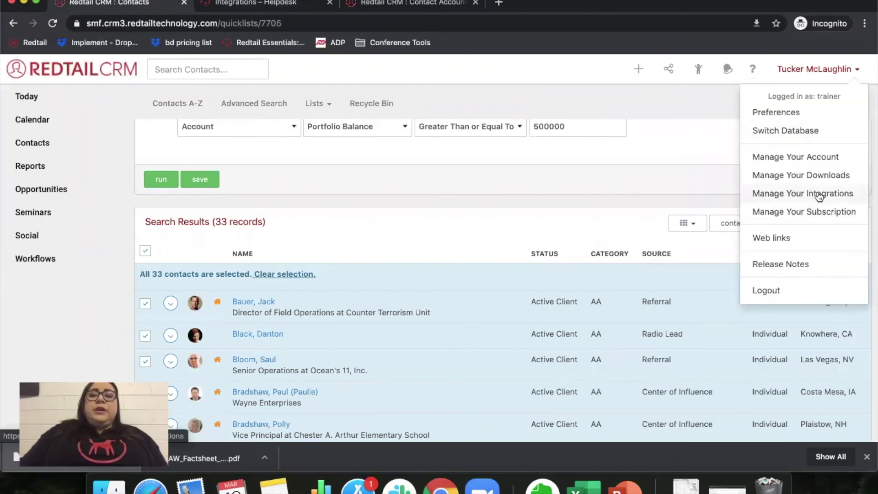
left_click(817, 196)
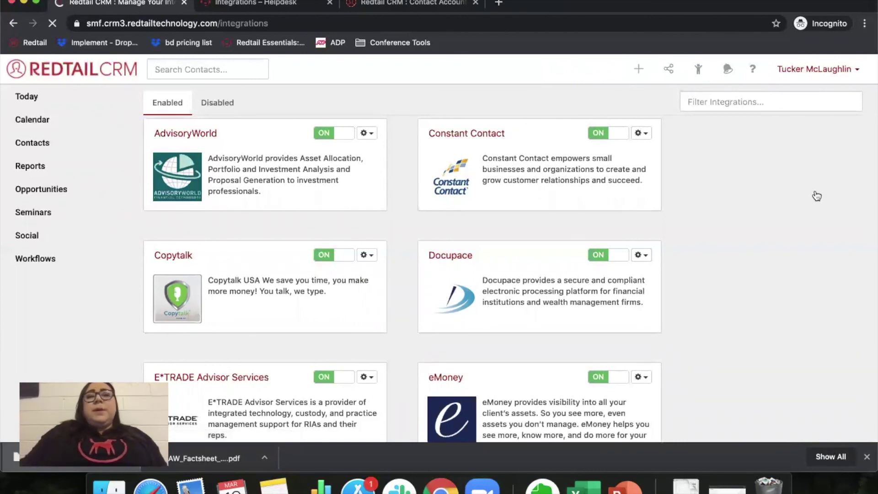
Return to the Help Desk, reopen the Portfolio Management and Custodians article, and open the Albridge Solutions article from its Portfolio Management list.
left_click(281, 6)
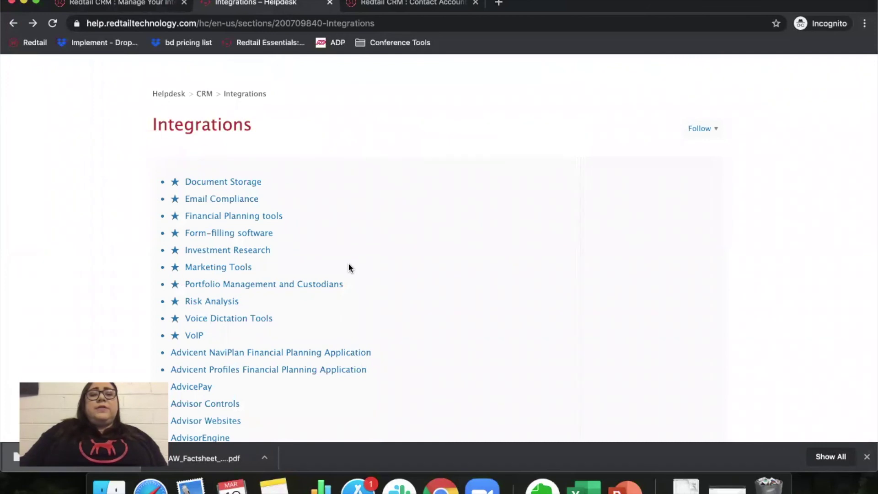
left_click(311, 285)
scroll(417, 306, "down", 10)
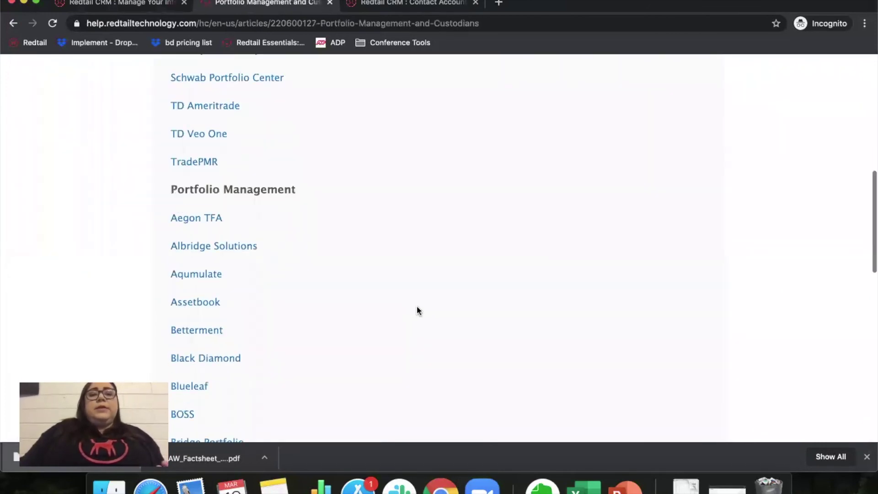
left_click(208, 229)
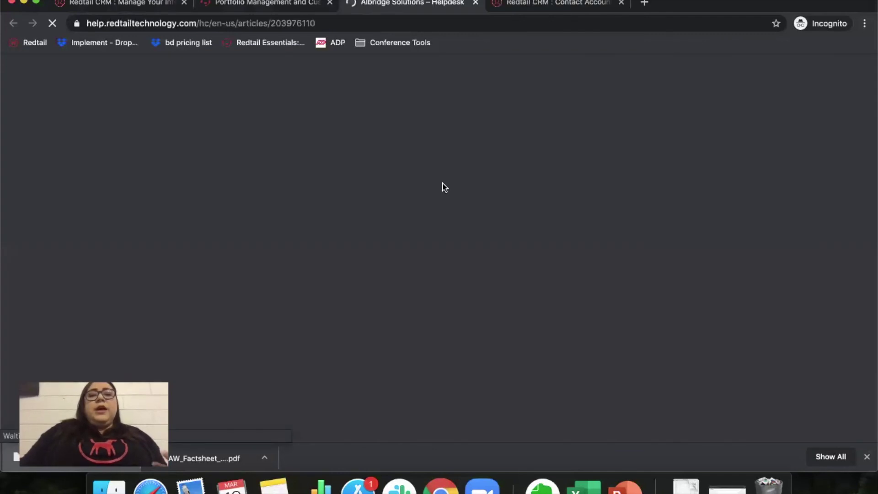
Examine the Albridge Solutions integration type and the instructions for setting up the integration.
scroll(368, 224, "down", 5)
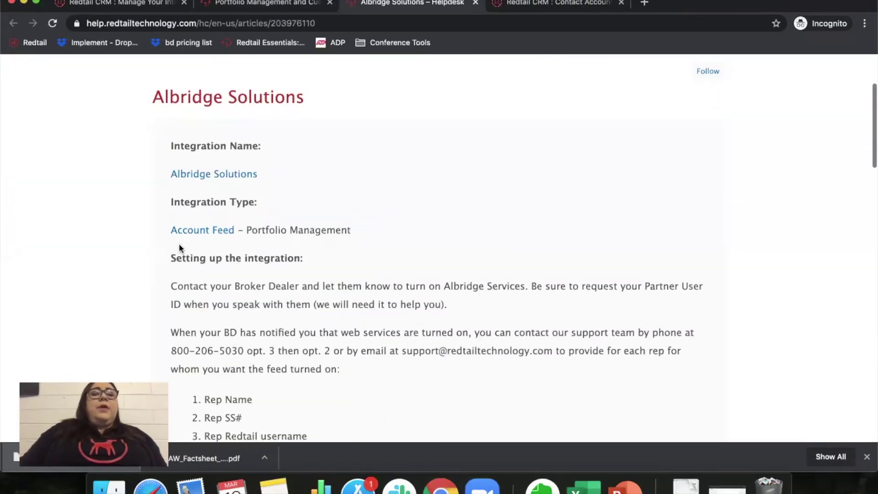
left_click_drag(176, 259, 236, 259)
left_click_drag(320, 257, 321, 257)
left_click(321, 257)
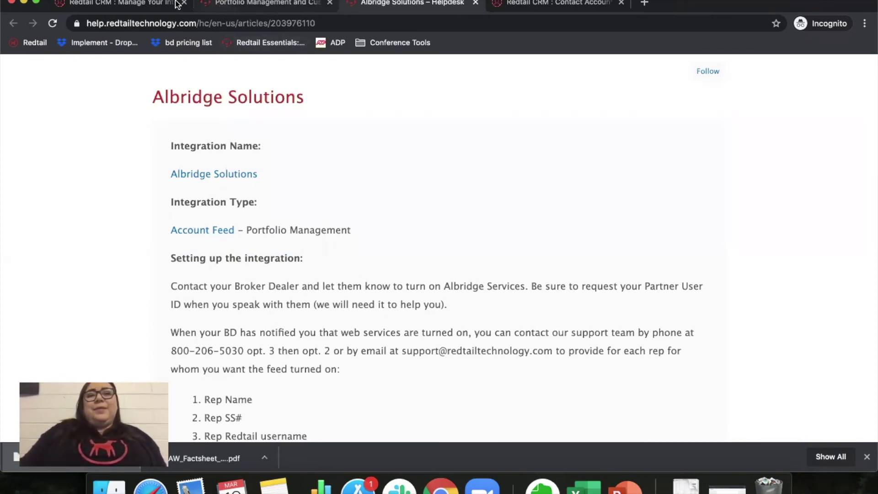
Switch back to the Manage Your Integrations page in Redtail CRM and open the Today page.
left_click(157, 4)
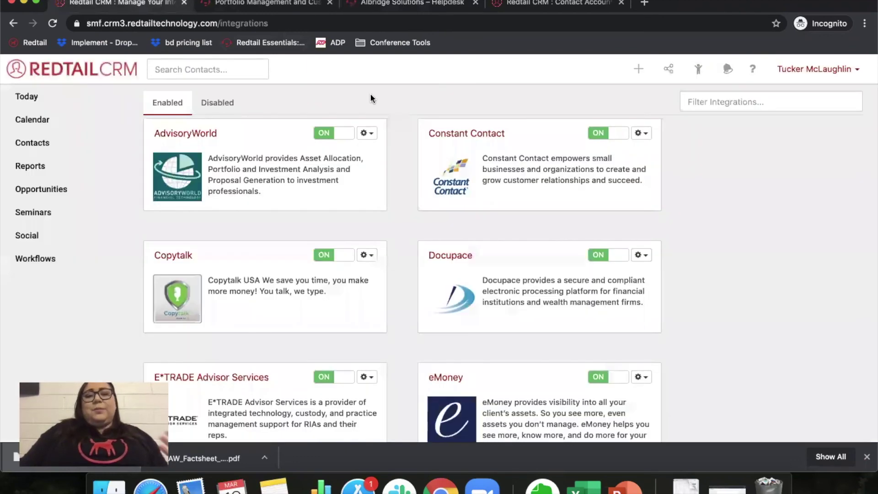
left_click(85, 99)
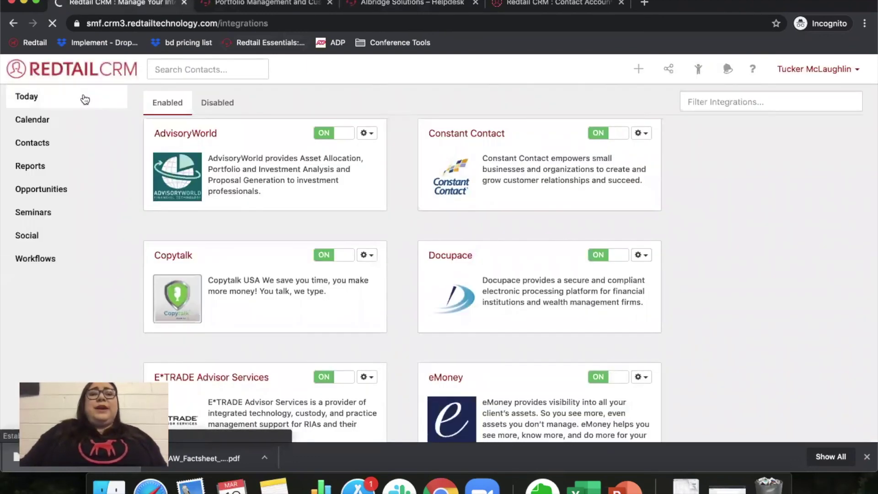